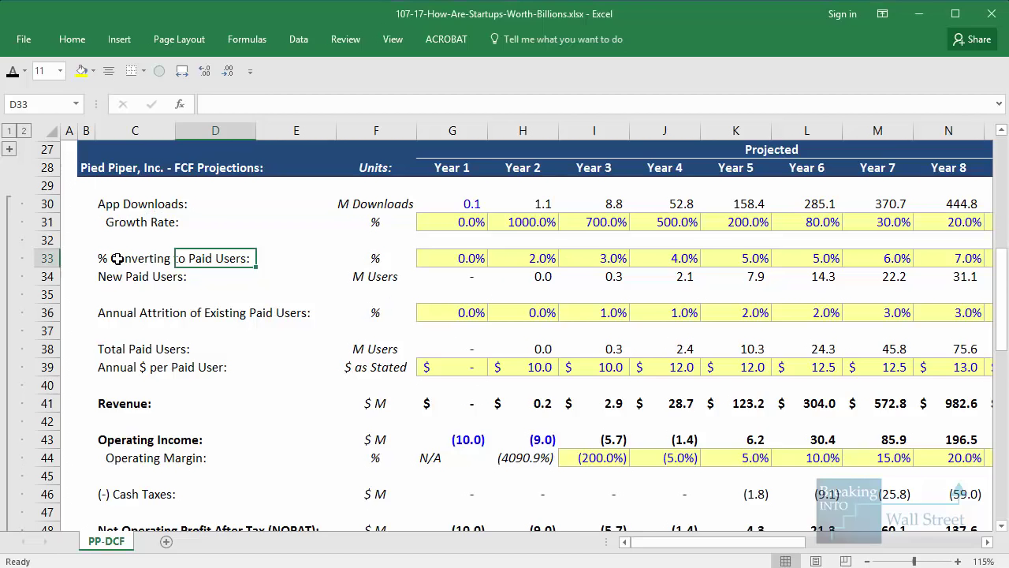
# Step: Select the paid-user conversion and attrition rows in turn, ending on Total Paid Users for Years 6 to 10
pyautogui.moveTo(117, 258); pyautogui.dragTo(958, 258)
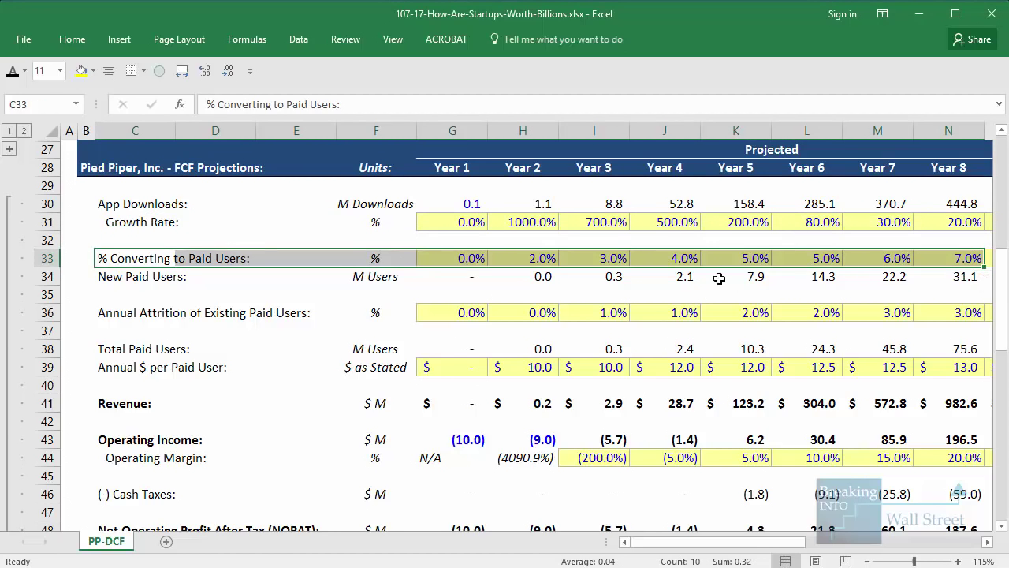
pyautogui.moveTo(110, 314); pyautogui.dragTo(938, 306)
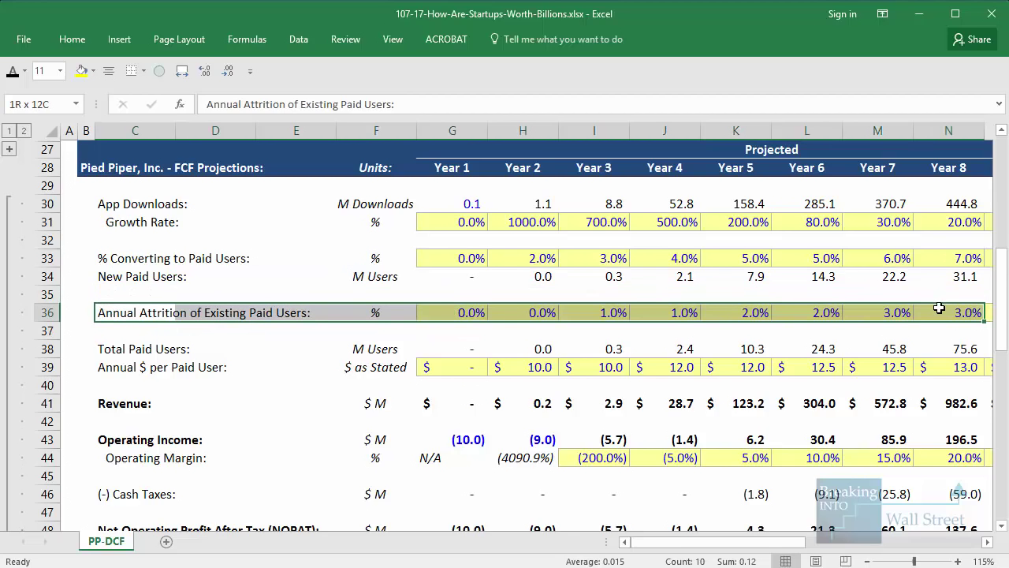
pyautogui.moveTo(836, 348); pyautogui.dragTo(900, 348)
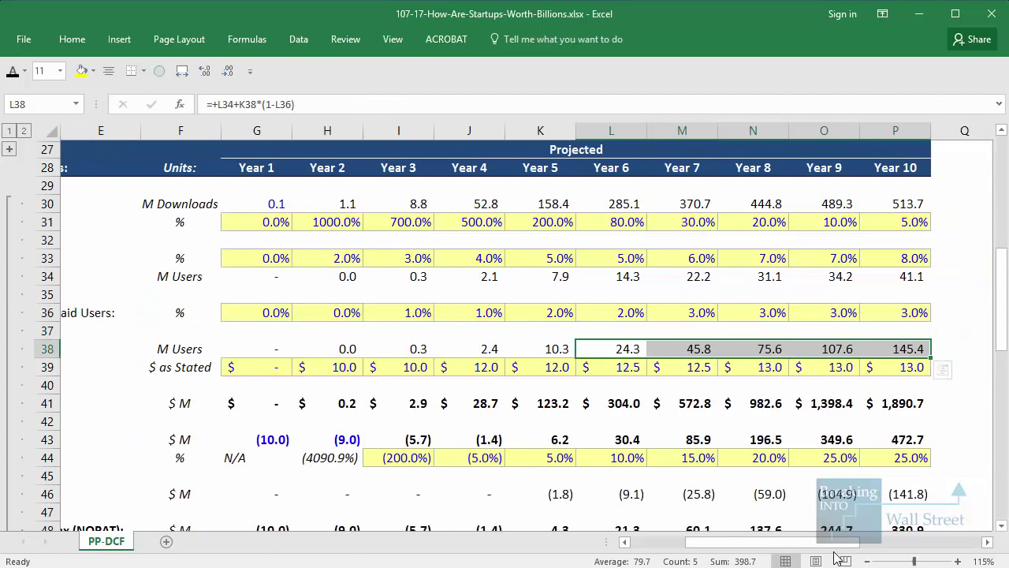
# Step: Select the entire Annual $ per Paid User row in the Pied Piper projections
pyautogui.moveTo(839, 544); pyautogui.dragTo(749, 544)
pyautogui.click(627, 367)
pyautogui.hotkey('shift', 'space')
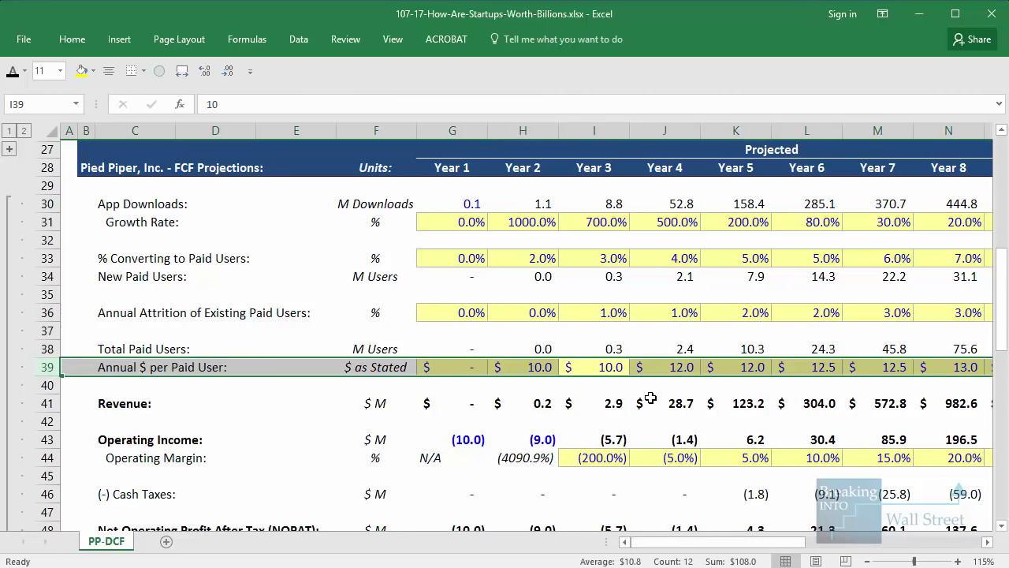
# Step: Select the projected Revenue figures from Year 1 through Year 10
pyautogui.click(639, 405)
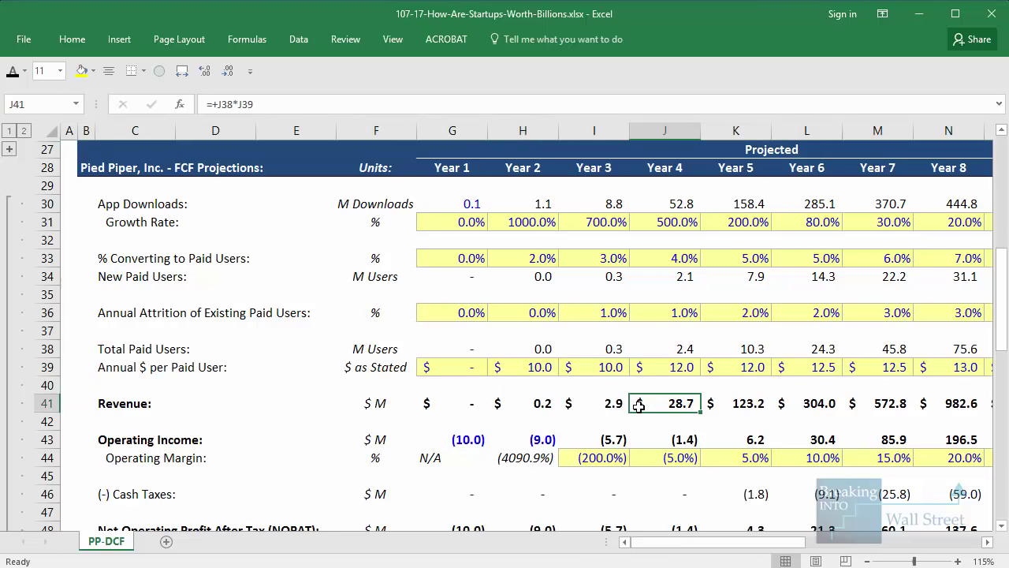
pyautogui.hotkey('shift', 'Right')
pyautogui.hotkey('shift', 'Right')
pyautogui.hotkey('shift', 'Right')
pyautogui.hotkey('shift', 'Right')
pyautogui.press('Left')
pyautogui.press('Left')
pyautogui.press('Left')
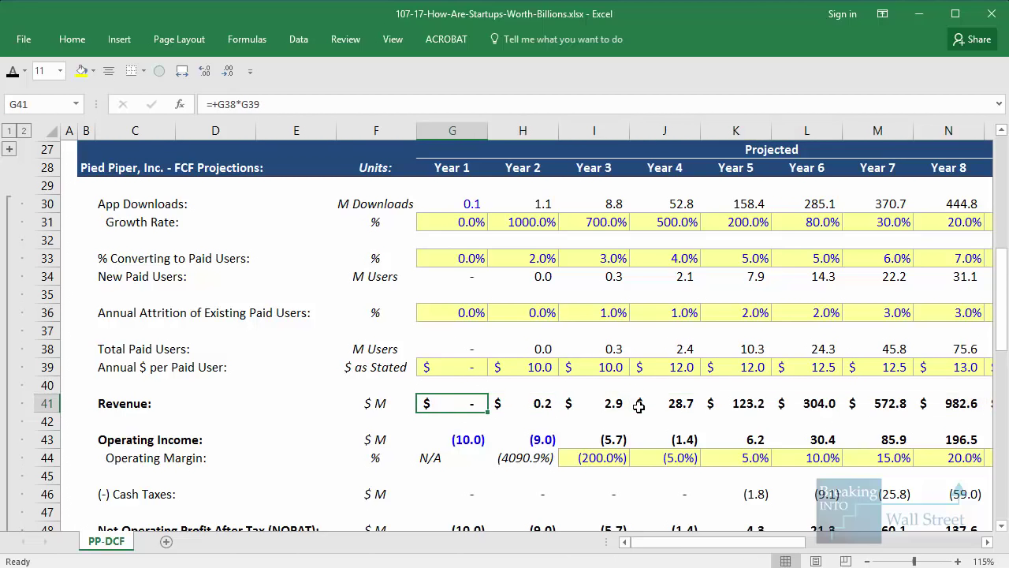
pyautogui.hotkey('shift', 'Right')
pyautogui.hotkey('shift', 'Right')
pyautogui.hotkey('shift', 'Right')
pyautogui.hotkey('shift', 'Right')
pyautogui.hotkey('shift', 'Right')
pyautogui.hotkey('shift', 'Right')
pyautogui.hotkey('shift', 'Right')
pyautogui.hotkey('shift', 'Right')
pyautogui.hotkey('shift', 'Right')
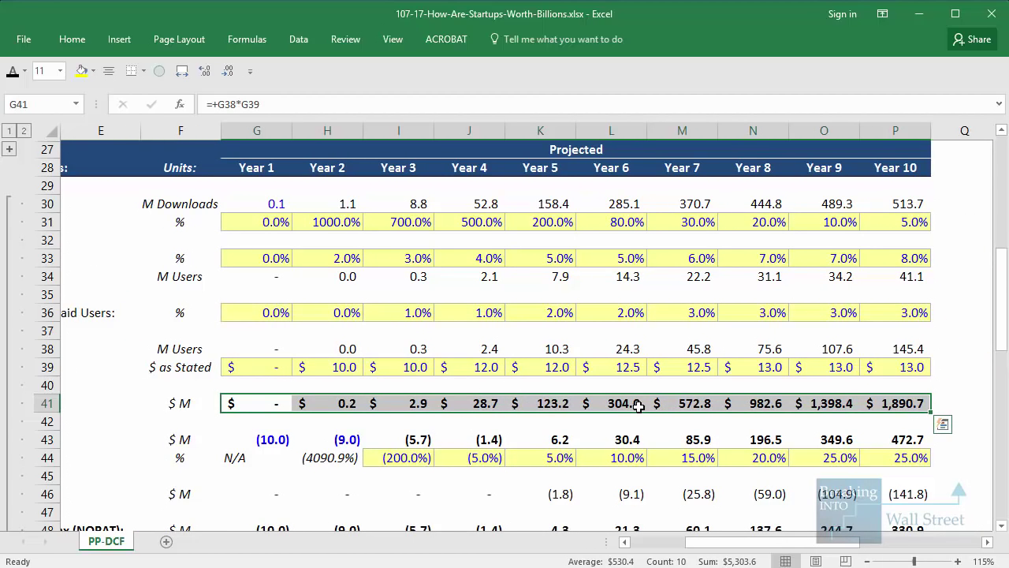
# Step: Select the entire Operating Income and Operating Margin rows in the Pied Piper projections
pyautogui.hotkey('ctrl', 'Left')
pyautogui.hotkey('ctrl', 'Left')
pyautogui.press('Down')
pyautogui.press('Down')
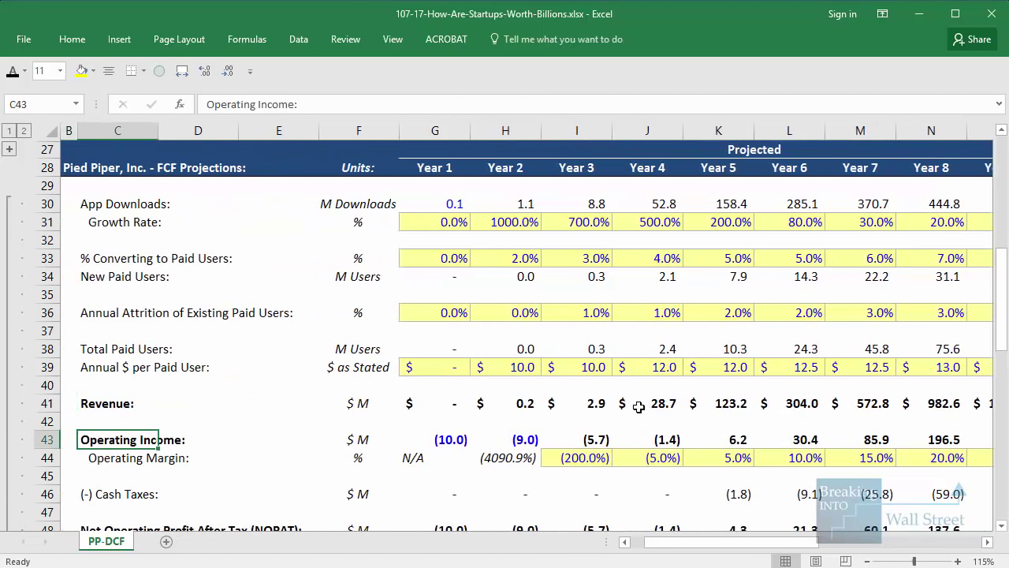
pyautogui.hotkey('shift', 'Down')
pyautogui.hotkey('shift', 'space')
# Step: Check the Year 5 cash taxes and select the entire Net Operating Profit After Tax row
pyautogui.scroll(-3, 685, 390)
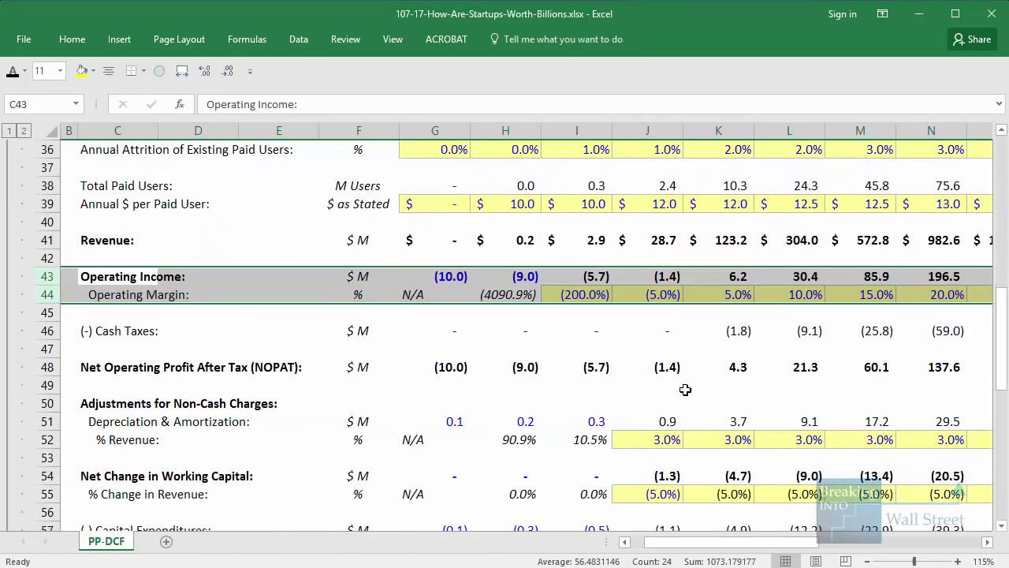
pyautogui.click(731, 336)
pyautogui.scroll(-1, 731, 336)
pyautogui.press('Down')
pyautogui.press('Down')
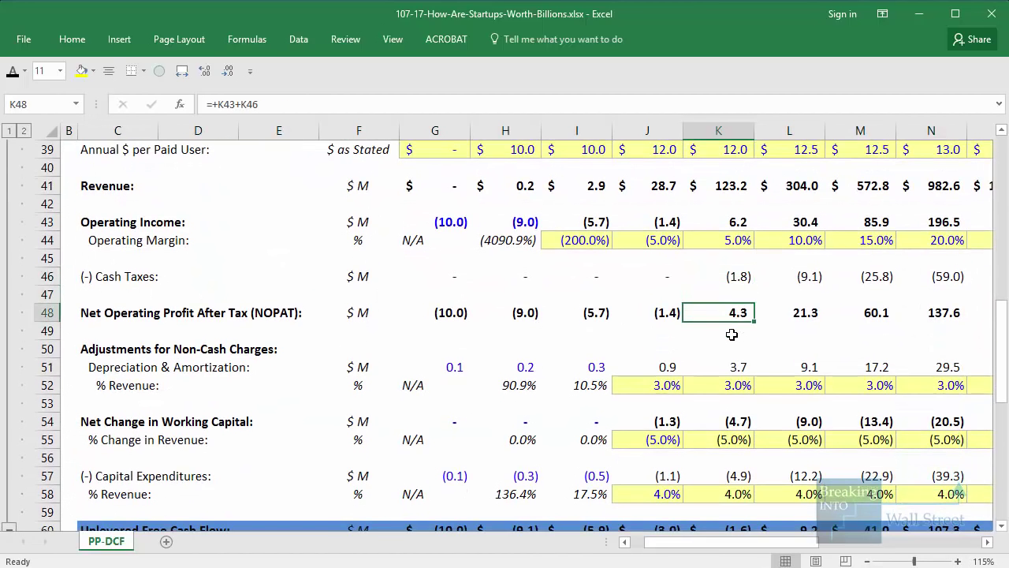
pyautogui.hotkey('shift', 'space')
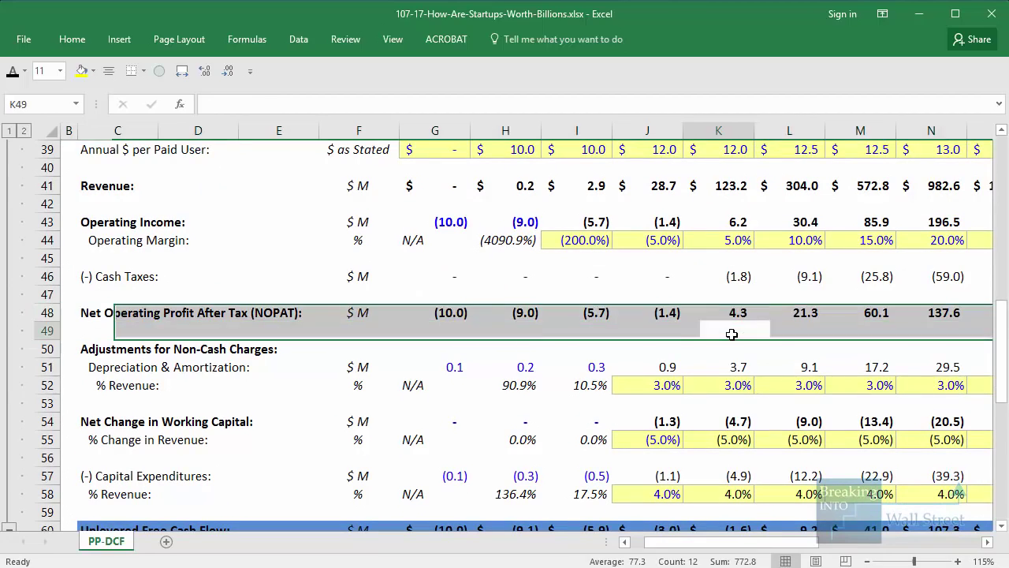
# Step: Select the rows from Depreciation & Amortization through the Capital Expenditures % Revenue line
pyautogui.press('Down')
pyautogui.press('Down')
pyautogui.press('Down')
pyautogui.hotkey('shift', 'Down')
pyautogui.hotkey('shift', 'space')
pyautogui.hotkey('shift', 'Down')
pyautogui.hotkey('shift', 'Down')
pyautogui.hotkey('shift', 'Down')
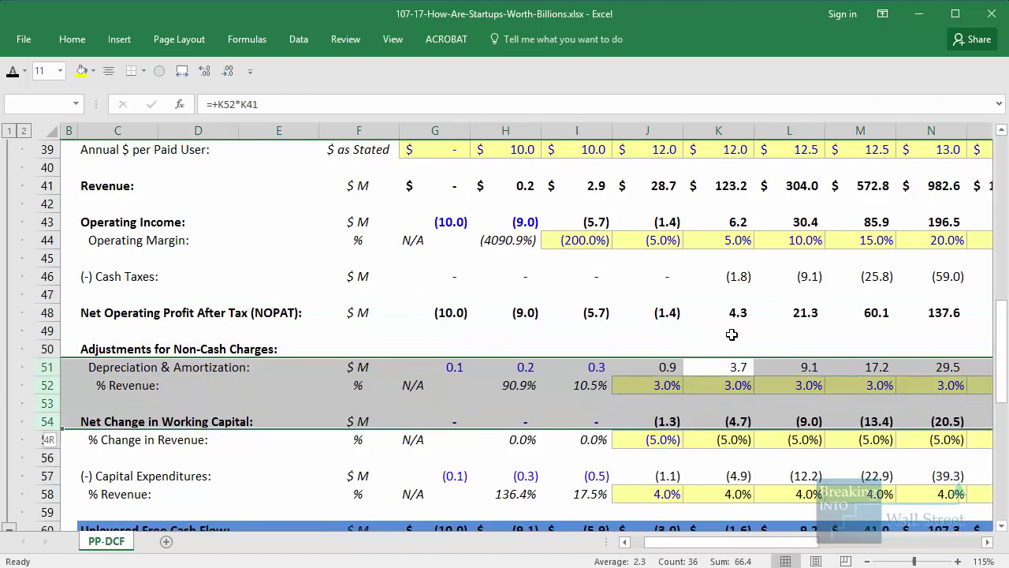
pyautogui.hotkey('shift', 'Down')
pyautogui.hotkey('shift', 'Down')
pyautogui.hotkey('shift', 'Down')
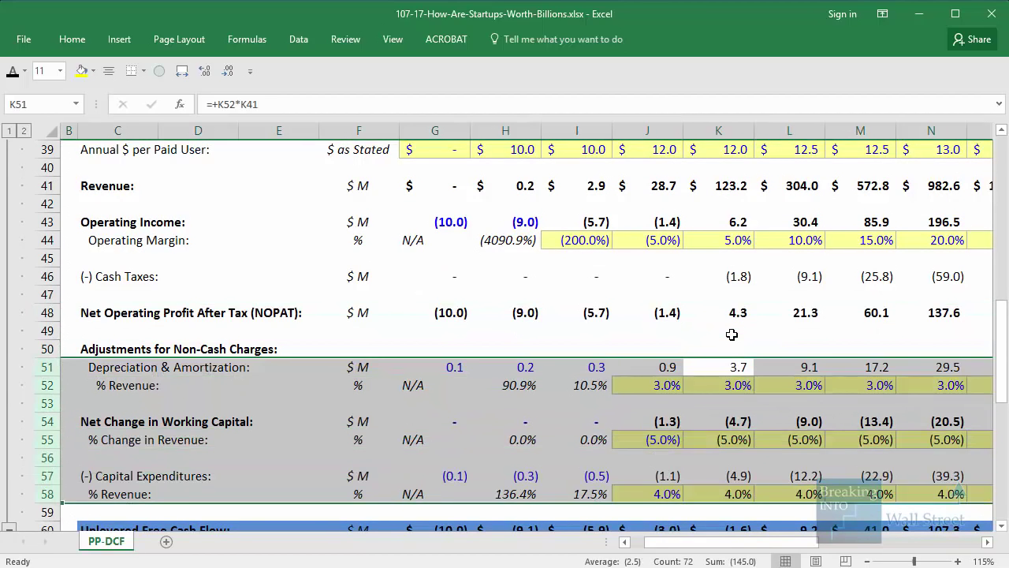
# Step: Examine the Unlevered Free Cash Flow and EBITDA rows and return to the app download and user assumptions
pyautogui.scroll(-2, 732, 335)
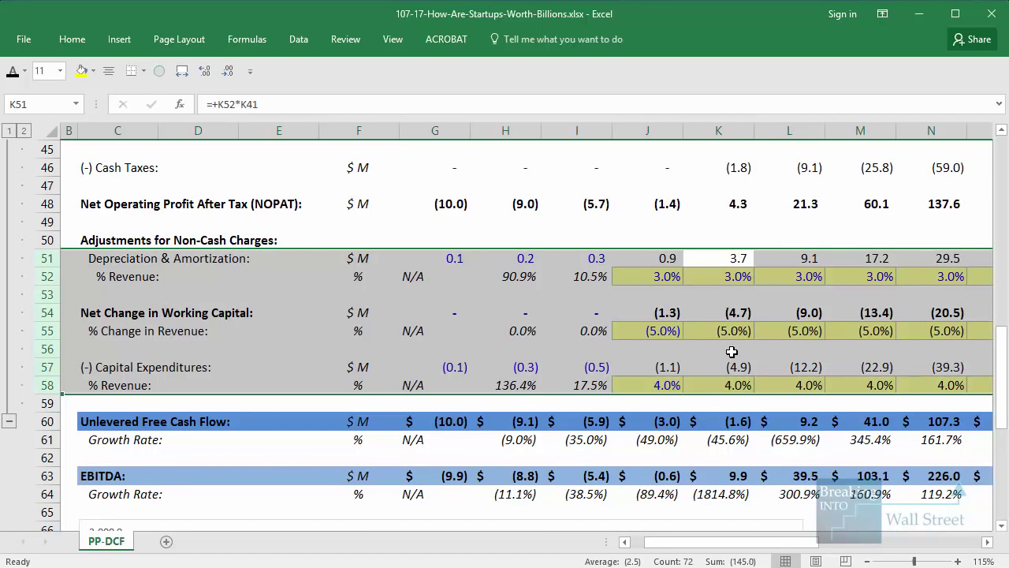
pyautogui.scroll(1, 732, 352)
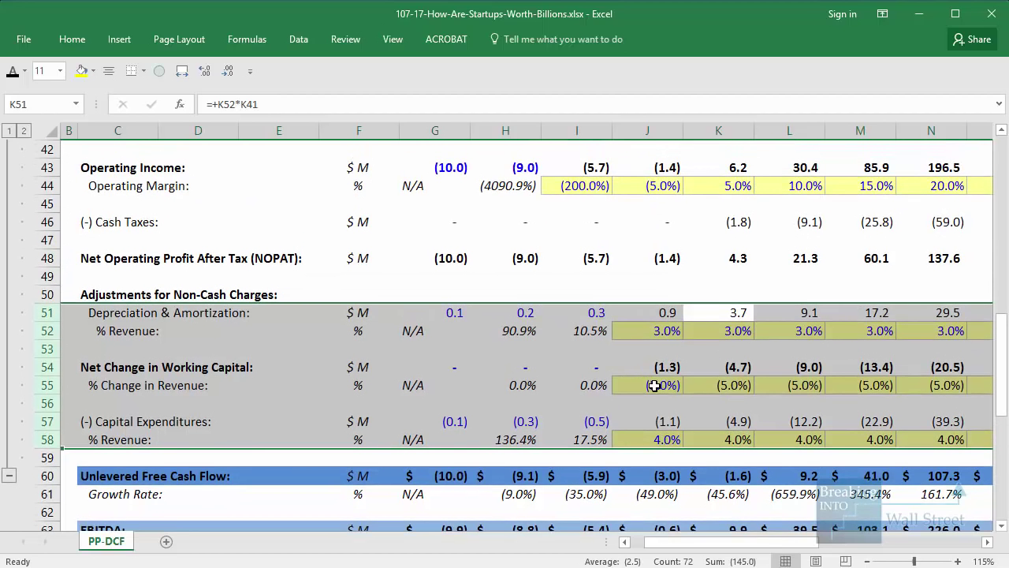
pyautogui.scroll(5, 654, 385)
pyautogui.scroll(1, 651, 347)
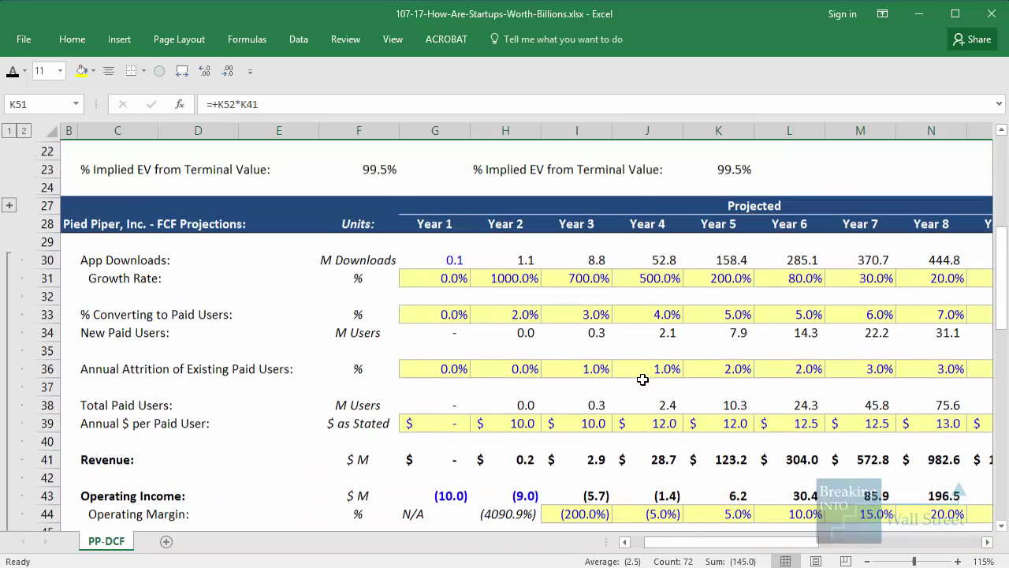
pyautogui.click(505, 311)
pyautogui.scroll(1, 506, 312)
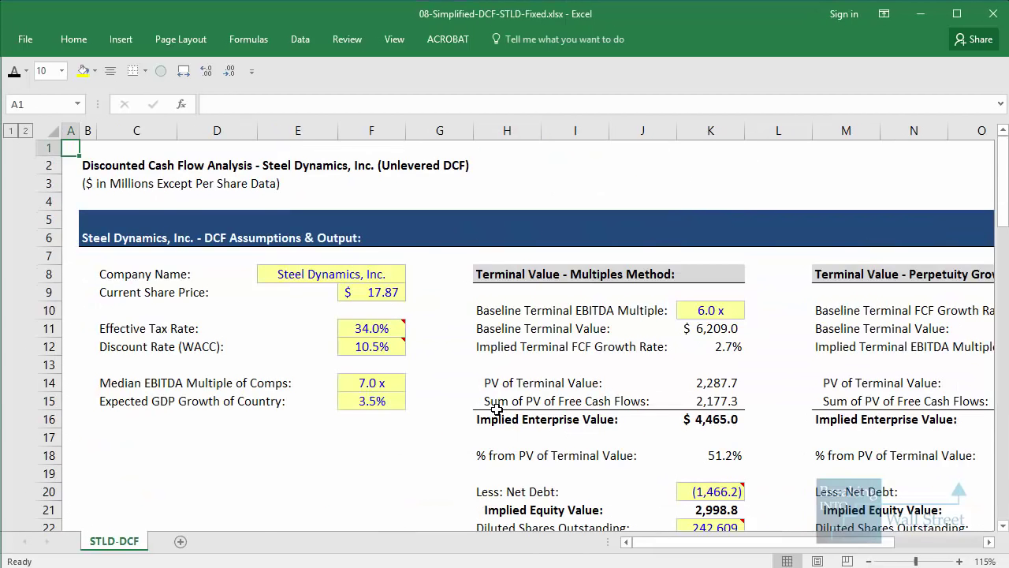
# Step: In the 08-Simplified-DCF-STLD-Fixed.xlsx workbook, mark the three historical years of Revenue and Revenue Growth Rate with a temporary box
pyautogui.scroll(-8, 496, 408)
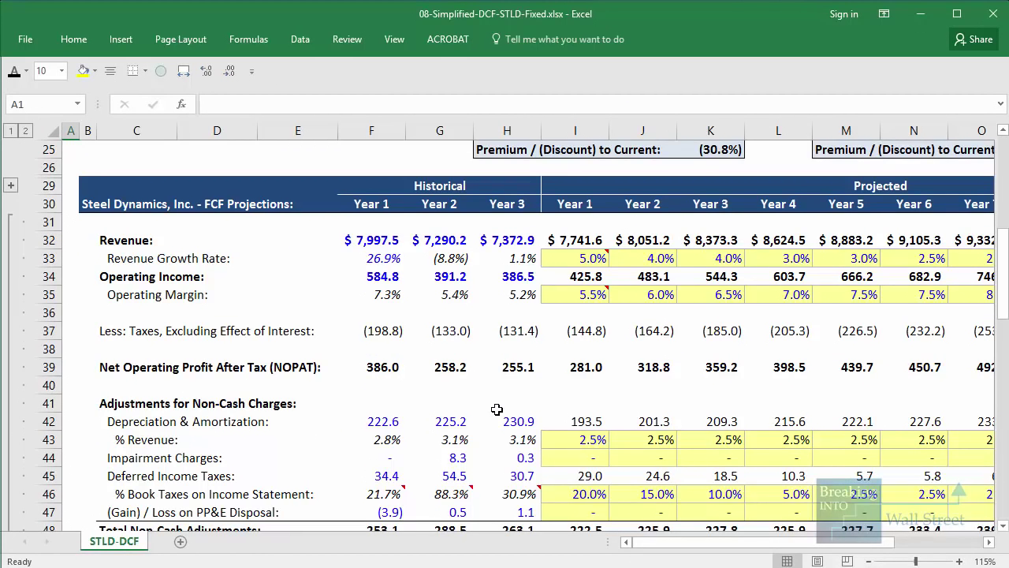
pyautogui.click(552, 240)
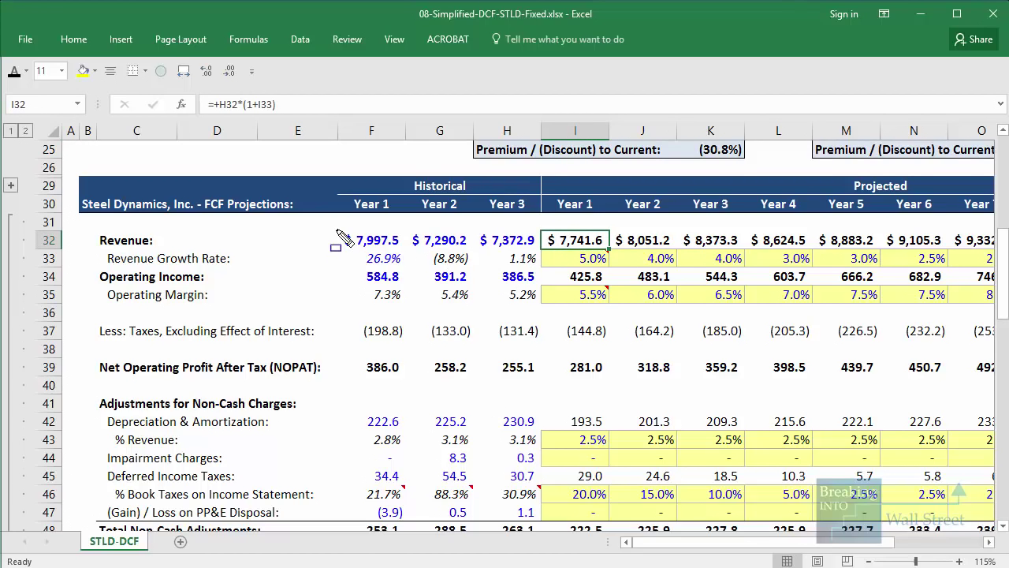
pyautogui.moveTo(336, 229); pyautogui.dragTo(544, 276)
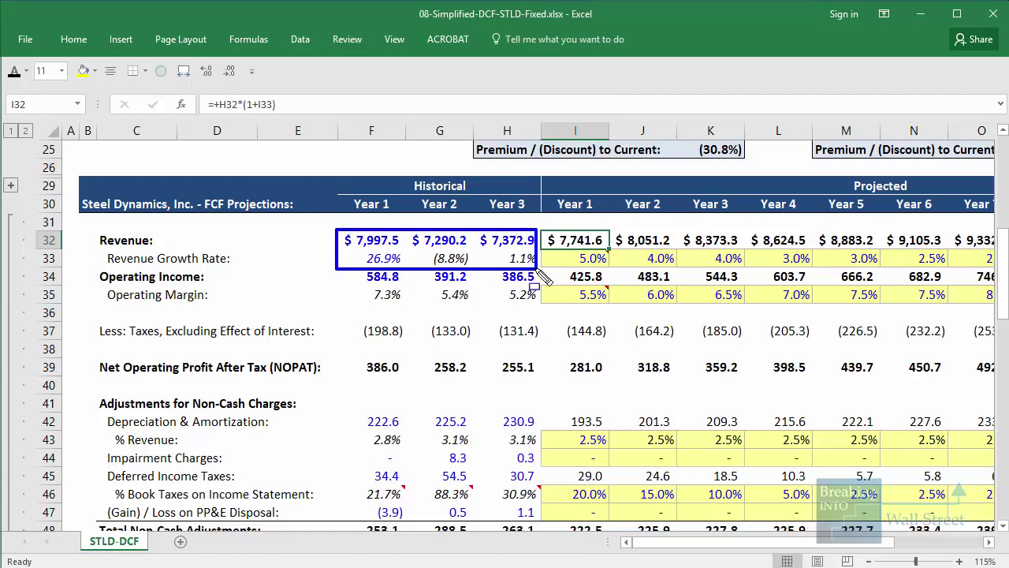
pyautogui.press('Escape')
# Step: Select the projected Revenue and Revenue Growth Rate figures for Years 1 to 10
pyautogui.press('Down')
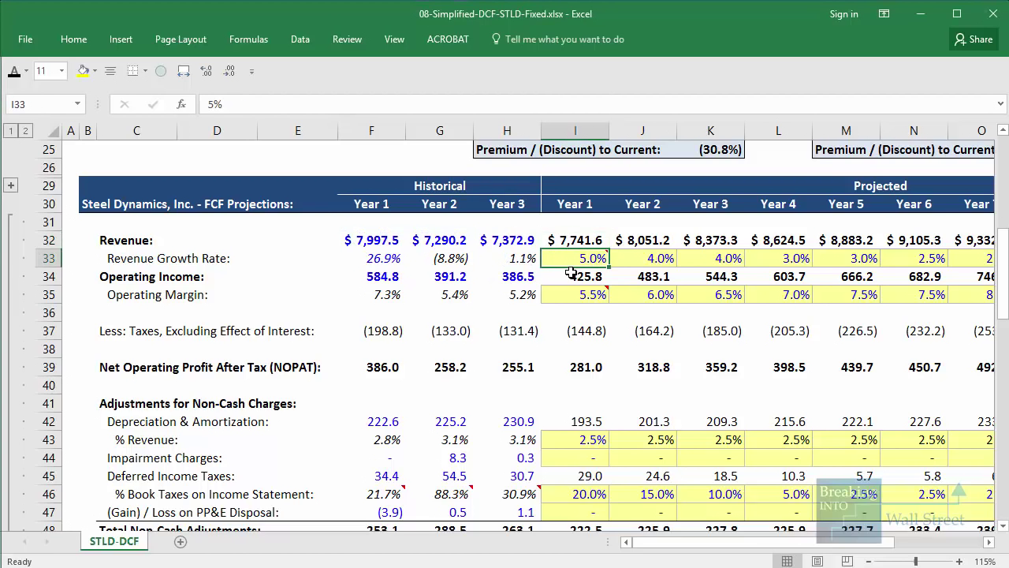
pyautogui.hotkey('shift', 'Up')
pyautogui.hotkey('shift', 'Right')
pyautogui.hotkey('shift', 'Right')
pyautogui.hotkey('shift', 'Right')
pyautogui.hotkey('shift', 'Right')
pyautogui.hotkey('shift', 'Right')
pyautogui.hotkey('shift', 'Right')
pyautogui.hotkey('shift', 'Right')
pyautogui.hotkey('shift', 'Right')
pyautogui.hotkey('shift', 'Right')
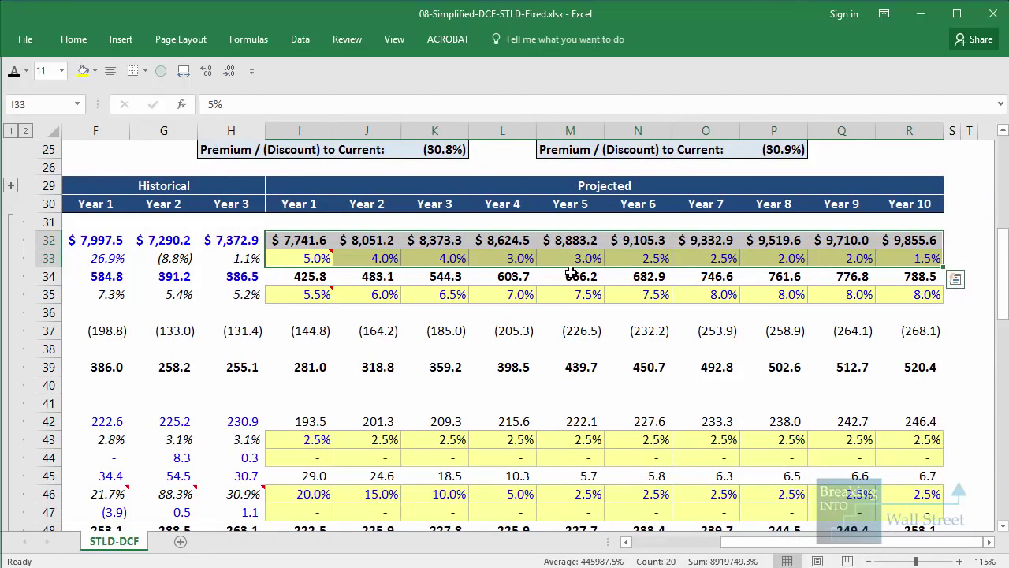
# Step: Select the entire Operating Income and Operating Margin rows in the Steel Dynamics projections
pyautogui.press('Left')
pyautogui.press('Left')
pyautogui.press('Left')
pyautogui.press('Left')
pyautogui.press('Left')
pyautogui.press('Down')
pyautogui.press('Left')
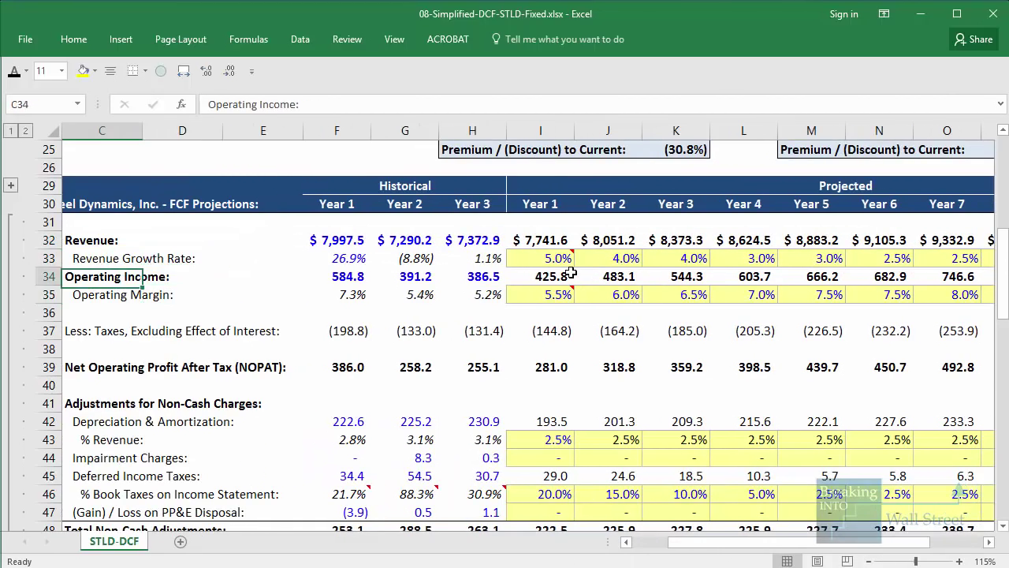
pyautogui.hotkey('shift', 'space')
pyautogui.hotkey('shift', 'Down')
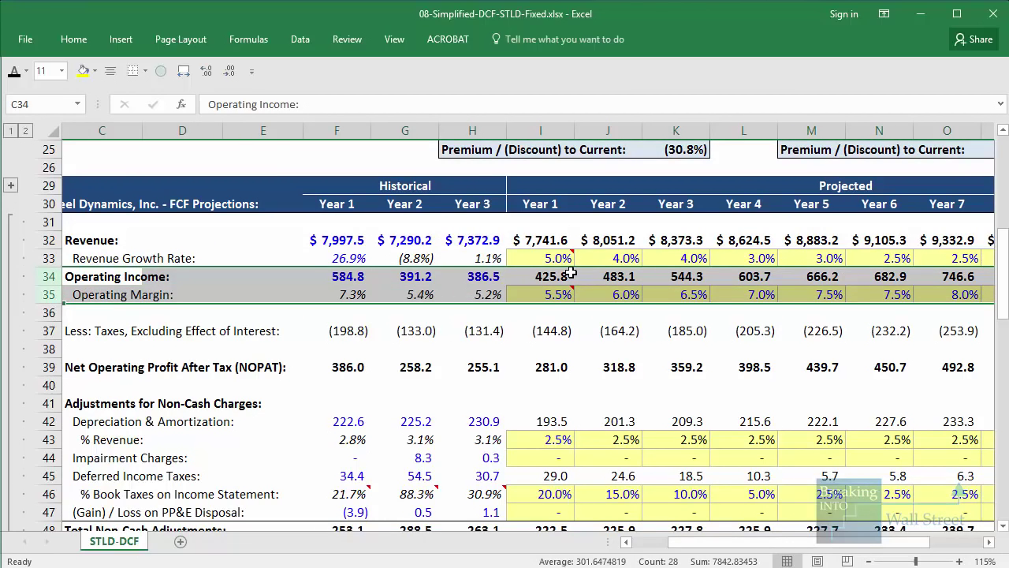
# Step: Select the projected Unlevered Free Cash Flow and its growth rates for Years 1 to 10, marking the final years
pyautogui.moveTo(731, 542); pyautogui.dragTo(690, 552)
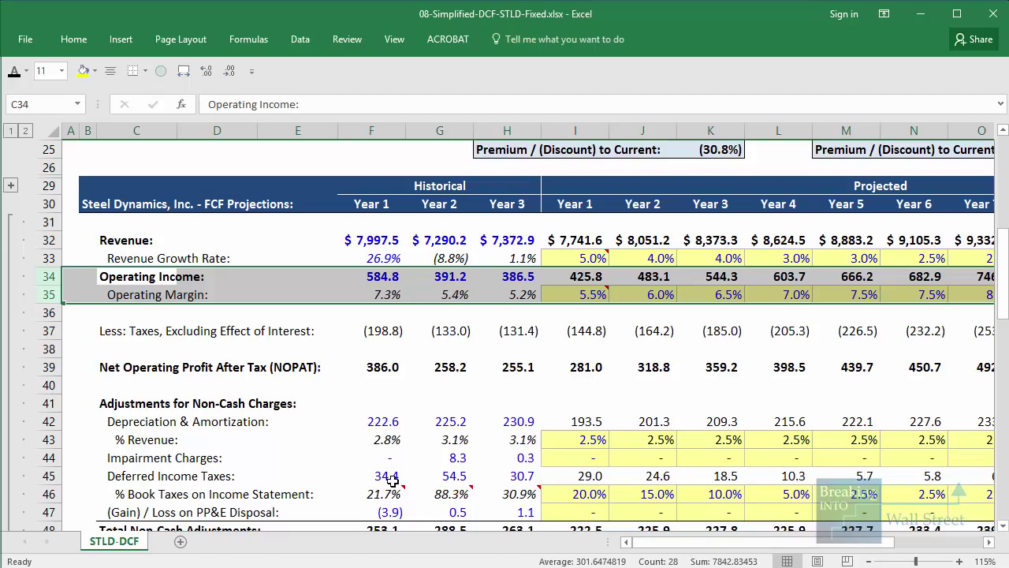
pyautogui.scroll(-3, 392, 481)
pyautogui.scroll(-5, 392, 481)
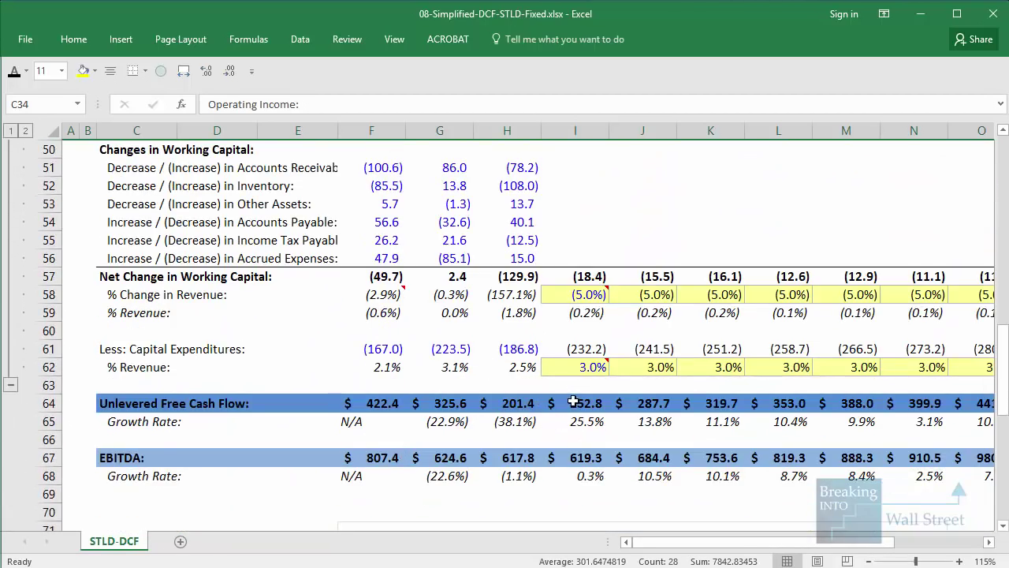
pyautogui.moveTo(573, 402); pyautogui.dragTo(930, 423)
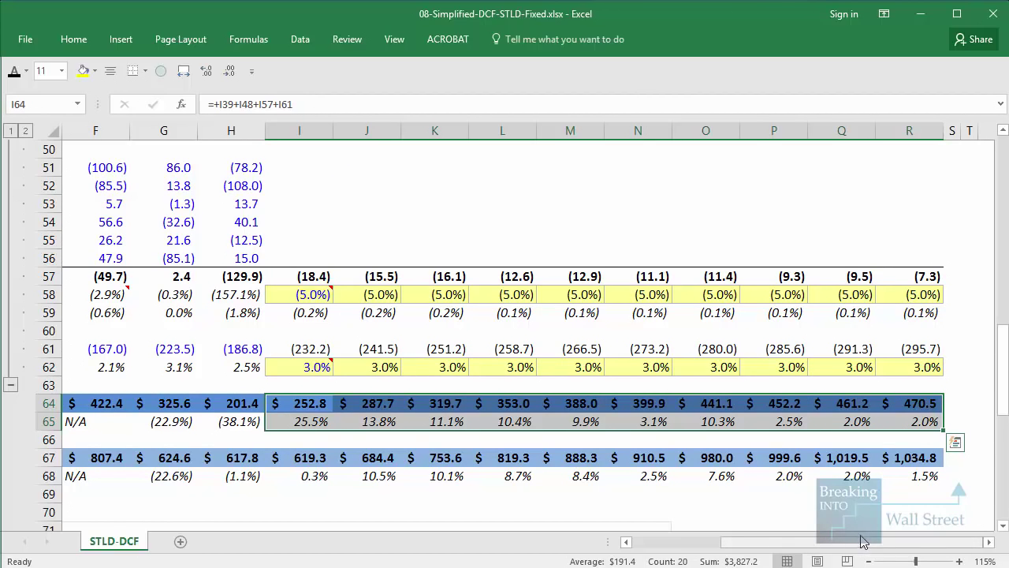
pyautogui.moveTo(756, 390)
pyautogui.mouseDown()
pyautogui.moveTo(908, 433)
pyautogui.moveTo(968, 434)
pyautogui.mouseUp()
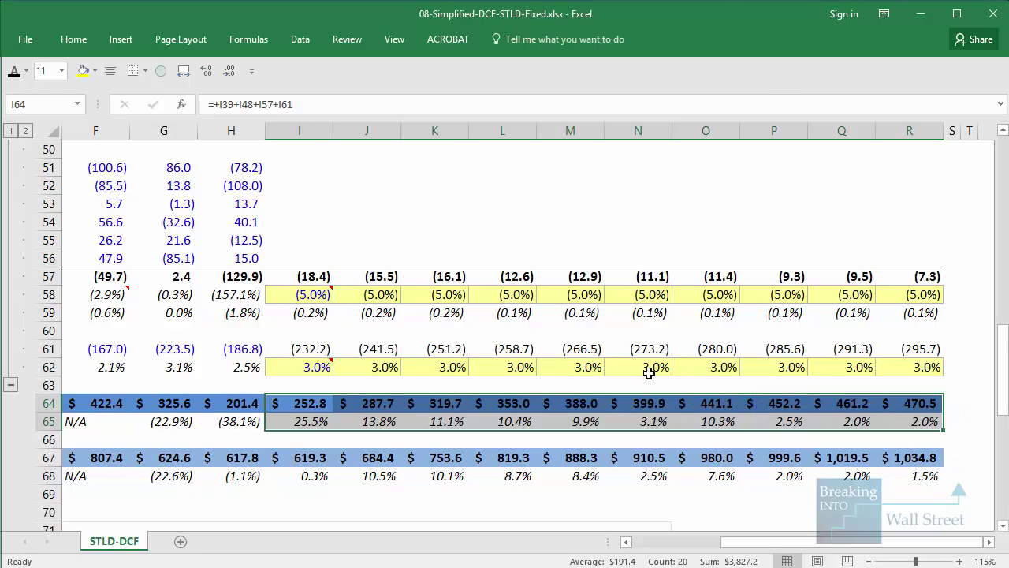
# Step: Mark the effective tax rate and discount rate assumptions, and inspect the Multiples Method formula for Sum of PV of Free Cash Flows
pyautogui.scroll(16, 652, 381)
pyautogui.click(684, 439)
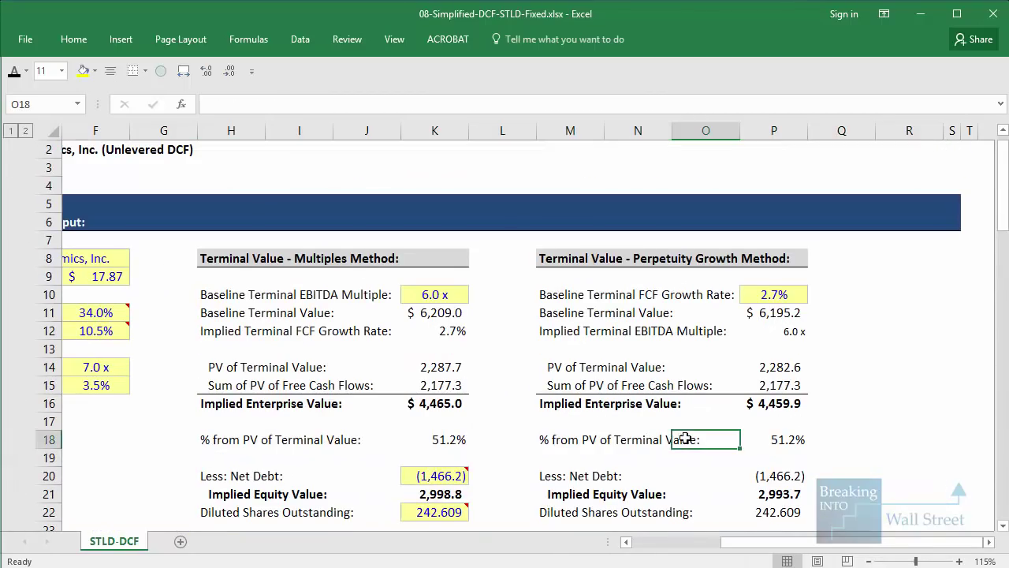
pyautogui.scroll(-1, 684, 439)
pyautogui.hscroll(-2, 787, 550)
pyautogui.hscroll(-2, 786, 550)
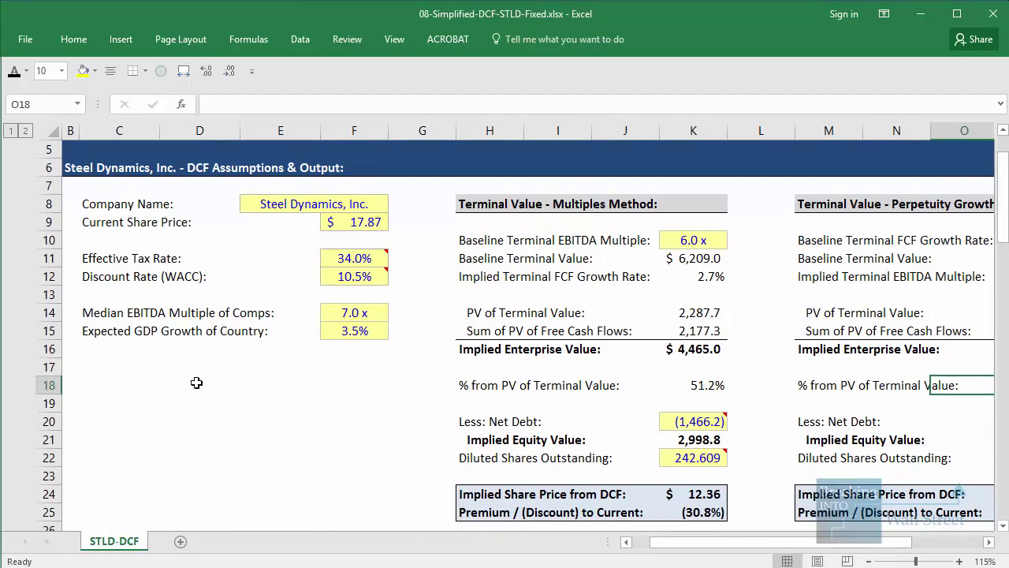
pyautogui.moveTo(72, 263)
pyautogui.mouseDown()
pyautogui.moveTo(419, 305)
pyautogui.moveTo(405, 290)
pyautogui.mouseUp()
pyautogui.click(763, 421)
pyautogui.click(707, 332)
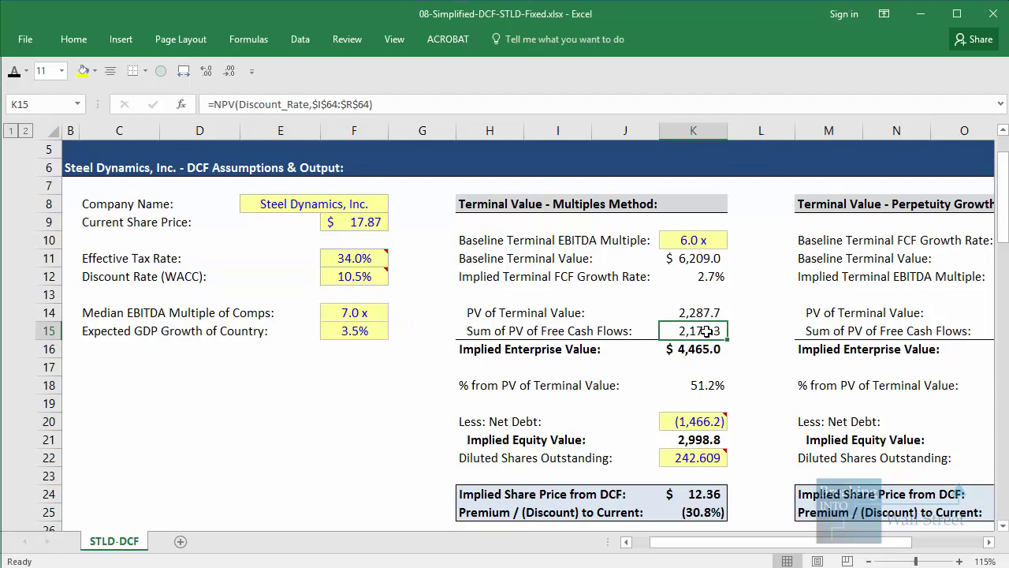
# Step: Mark the Baseline Terminal EBITDA Multiple and Baseline Terminal FCF Growth Rate with temporary boxes, and clear the markings
pyautogui.press('Right')
pyautogui.press('Right')
pyautogui.press('Right')
pyautogui.press('Right')
pyautogui.press('Right')
pyautogui.press('Right')
pyautogui.press('Right')
pyautogui.press('Right')
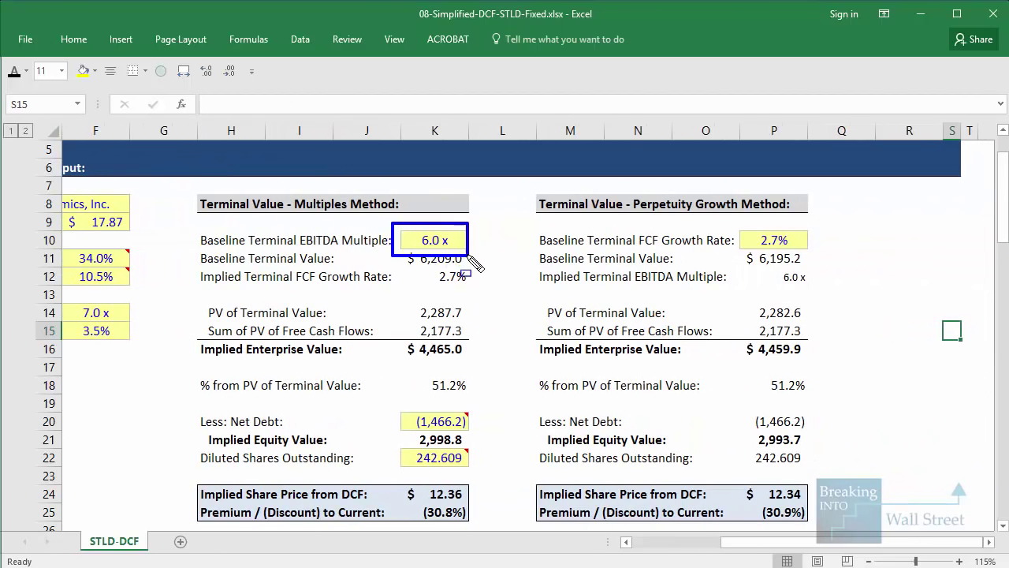
pyautogui.moveTo(737, 222); pyautogui.dragTo(829, 254)
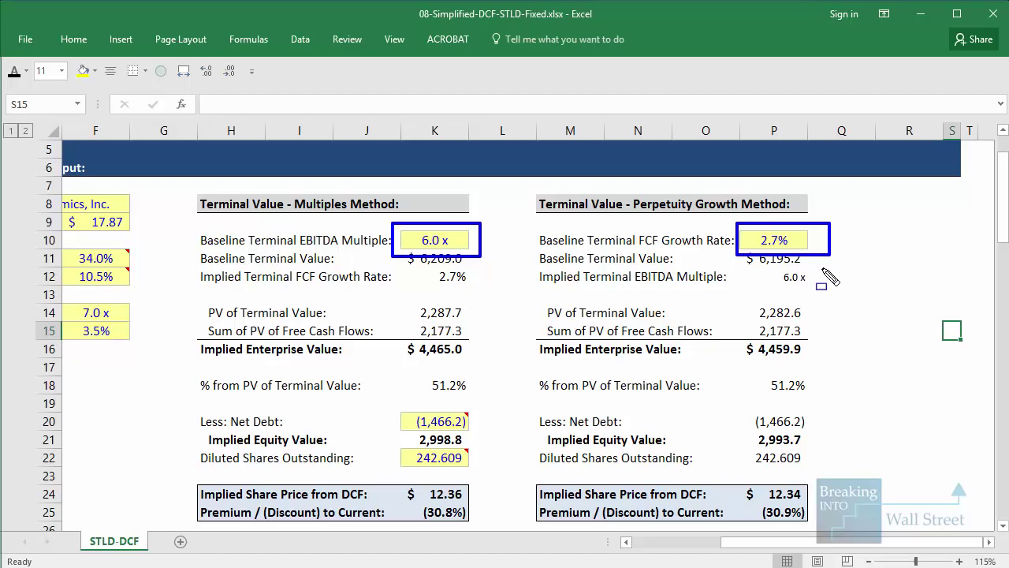
pyautogui.press('Escape')
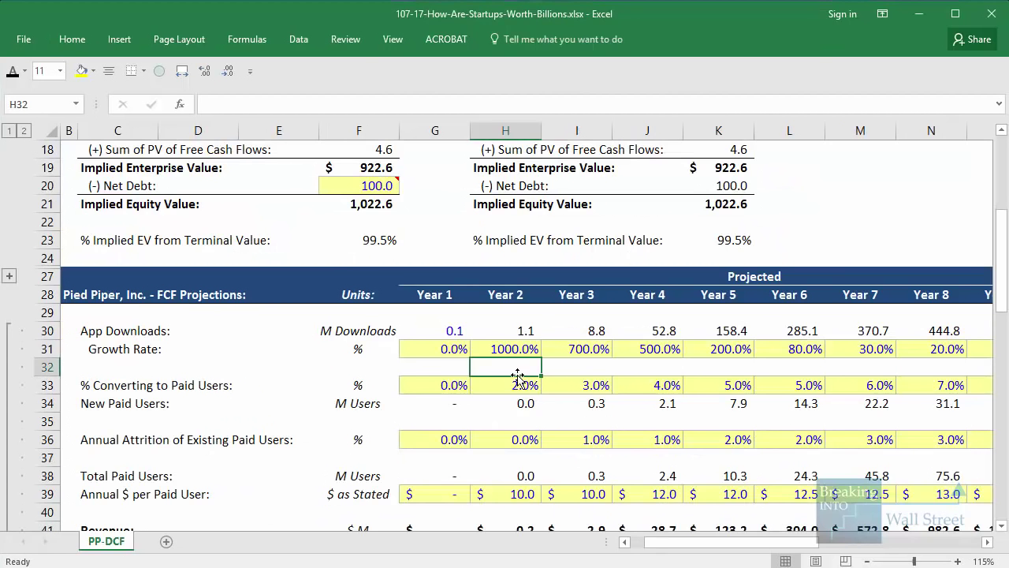
# Step: Examine Pied Piper's user assumptions in the FCF projections, and select the entire Revenue row
pyautogui.scroll(1, 517, 380)
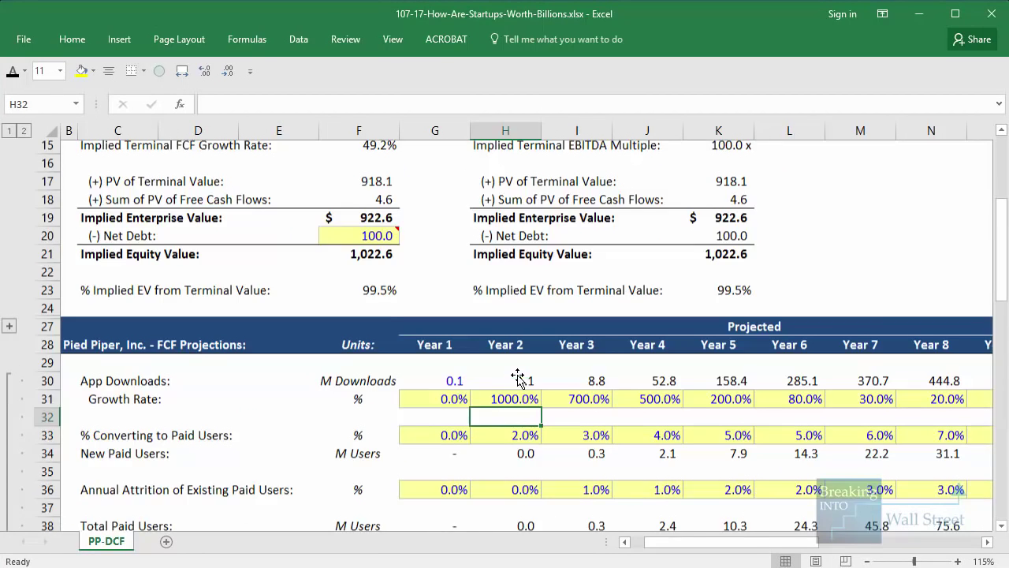
pyautogui.click(426, 405)
pyautogui.scroll(-3, 425, 405)
pyautogui.click(428, 368)
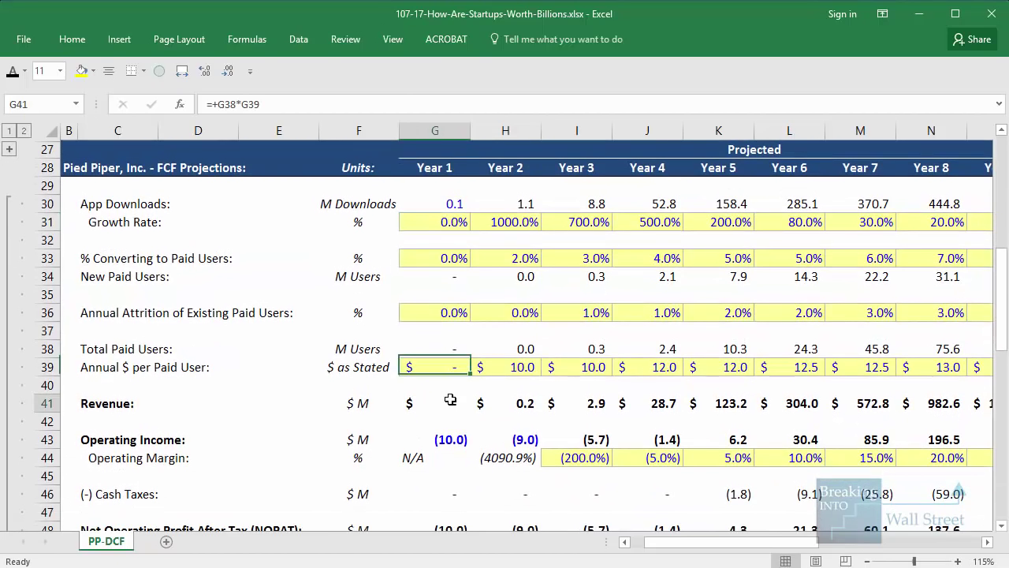
pyautogui.click(465, 403)
pyautogui.hotkey('shift', 'space')
pyautogui.press('Right')
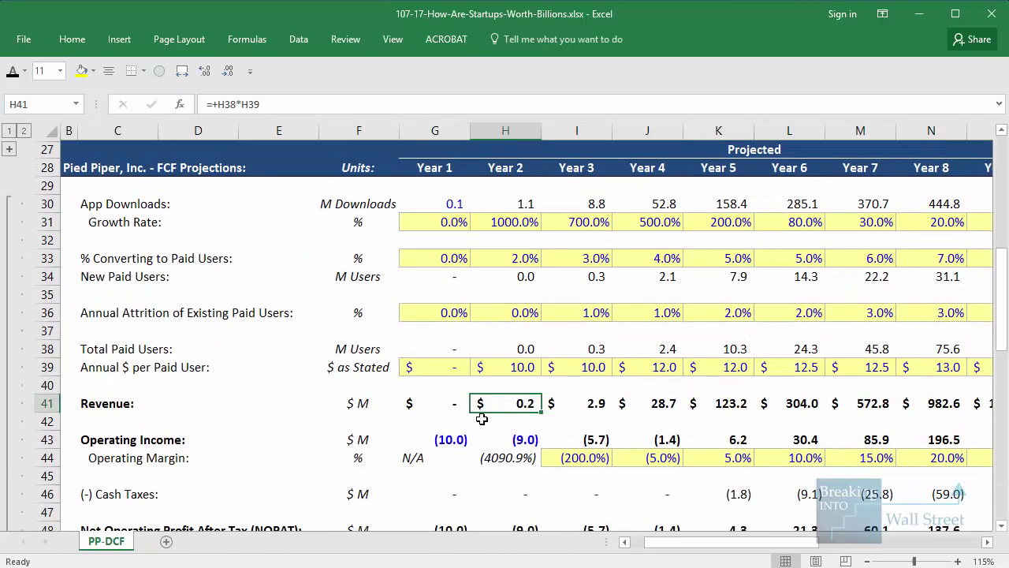
pyautogui.press('Right')
pyautogui.press('Right')
pyautogui.press('Right')
pyautogui.press('Left')
pyautogui.press('Left')
pyautogui.click(481, 419)
# Step: Enter the Year 10 revenue growth formula =+P41/O41-1 in cell P42, directly below Revenue
pyautogui.press('Right')
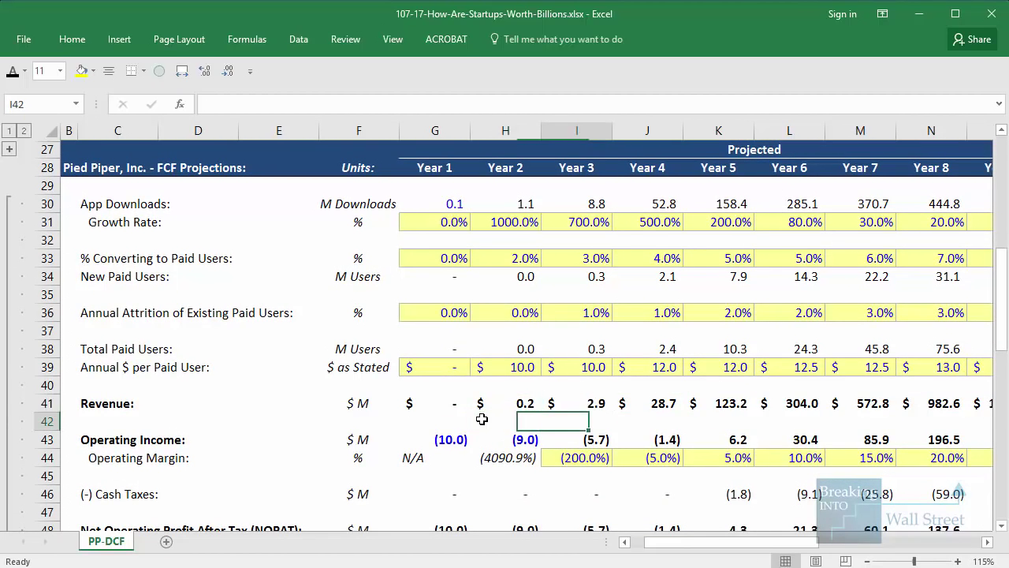
pyautogui.press('Right')
pyautogui.press('Right')
pyautogui.press('Right')
pyautogui.press('Right')
pyautogui.press('Right')
pyautogui.press('Right')
pyautogui.press('Right')
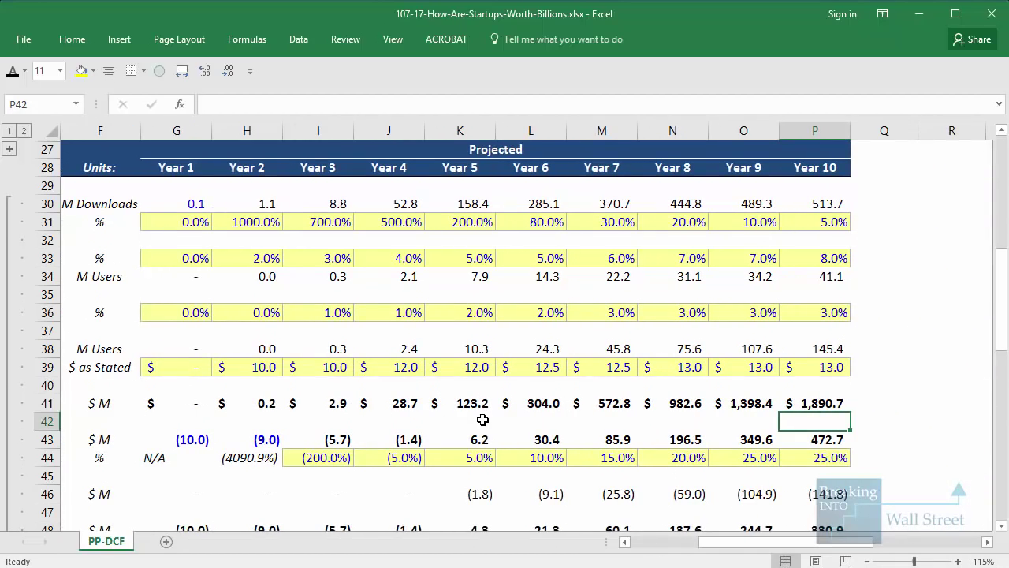
pyautogui.scroll(-2, 482, 419)
pyautogui.write('=+')
pyautogui.press('Up')
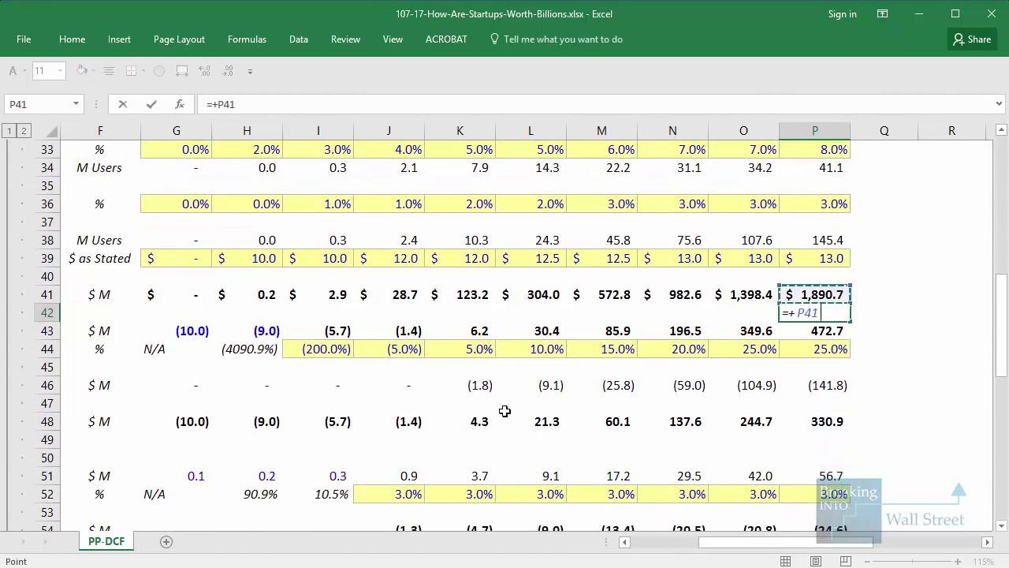
pyautogui.write('/')
pyautogui.press('Up')
pyautogui.press('Left')
pyautogui.write('-1')
pyautogui.hotkey('ctrl', 'Return')
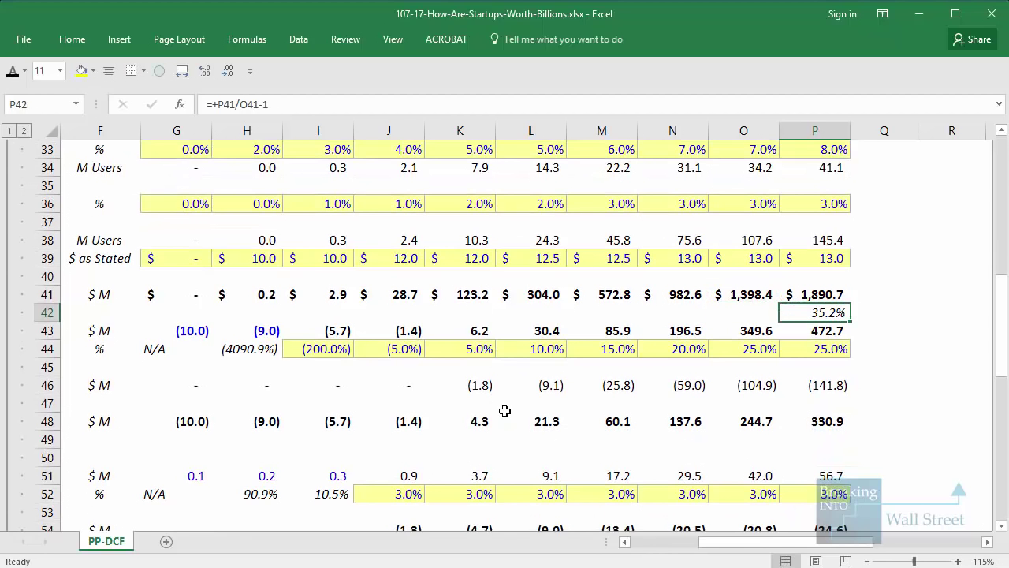
# Step: Copy the Year 10 revenue growth formula back across Years 3 to 9 in row 42
pyautogui.hotkey('ctrl', 'c')
pyautogui.hotkey('shift', 'Left')
pyautogui.hotkey('shift', 'Left')
pyautogui.hotkey('shift', 'Left')
pyautogui.hotkey('shift', 'Left')
pyautogui.hotkey('shift', 'Left')
pyautogui.hotkey('shift', 'Left')
pyautogui.hotkey('shift', 'Left')
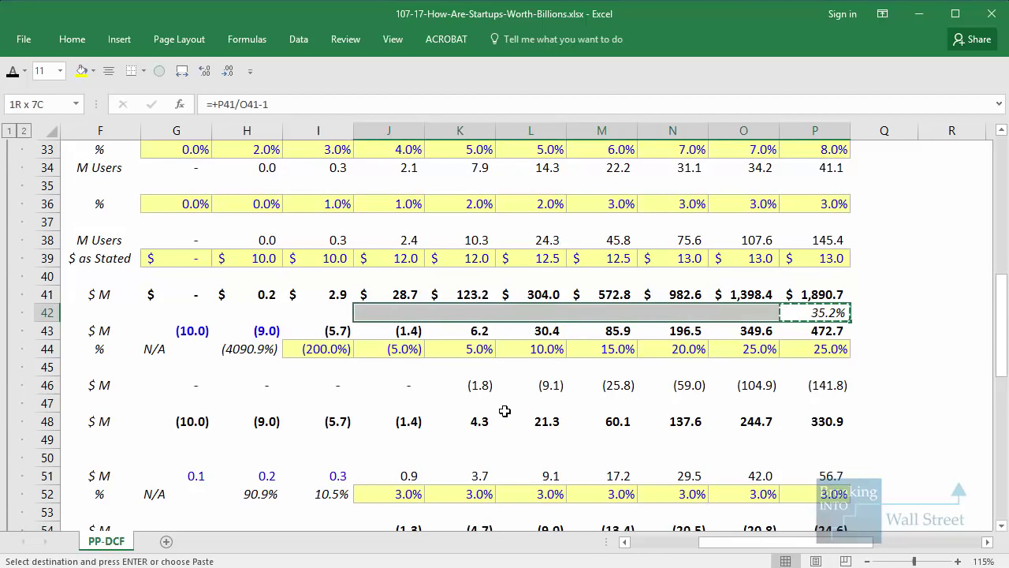
pyautogui.hotkey('alt', 'e')
pyautogui.press('s')
pyautogui.press('Return')
# Step: Review the revenue growth rates for Years 3 to 10 in row 42, and delete these temporary figures
pyautogui.press('Left')
pyautogui.press('Left')
pyautogui.press('Left')
pyautogui.press('Left')
pyautogui.press('Left')
pyautogui.press('Left')
pyautogui.press('Left')
pyautogui.press('Left')
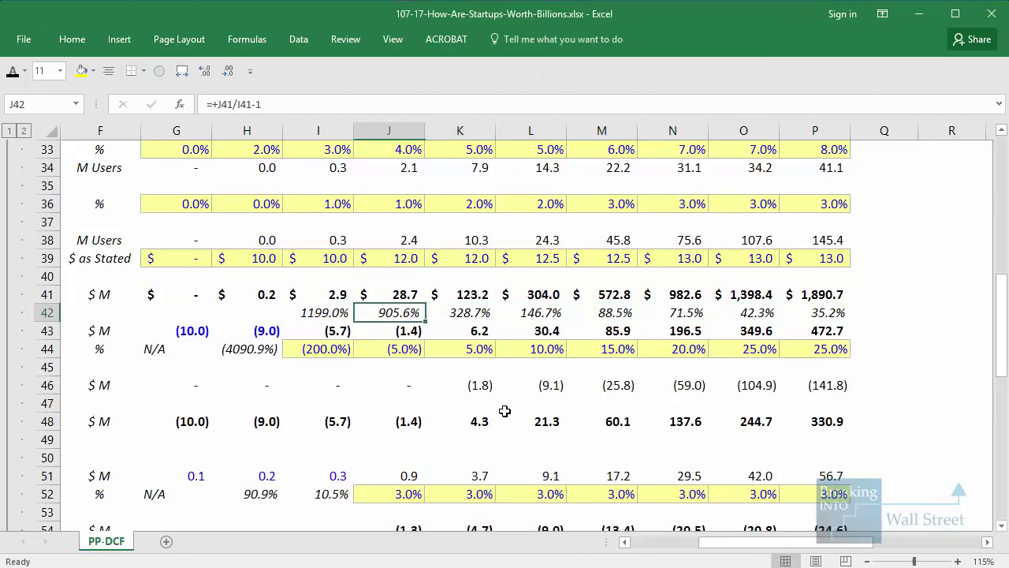
pyautogui.press('F2')
pyautogui.press('Escape')
pyautogui.press('Right')
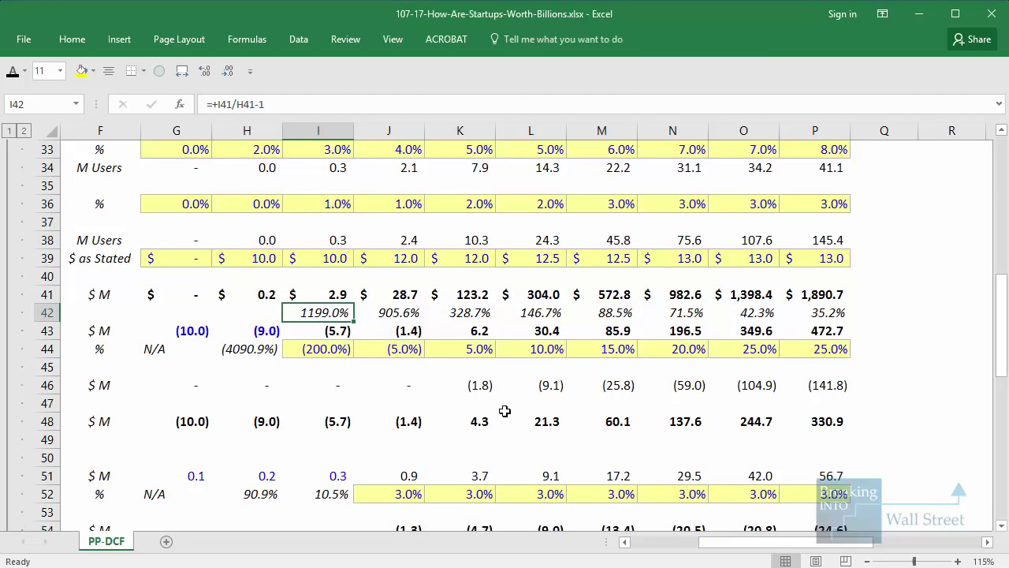
pyautogui.hotkey('shift', 'Right')
pyautogui.hotkey('shift', 'Right')
pyautogui.hotkey('shift', 'Right')
pyautogui.hotkey('shift', 'Right')
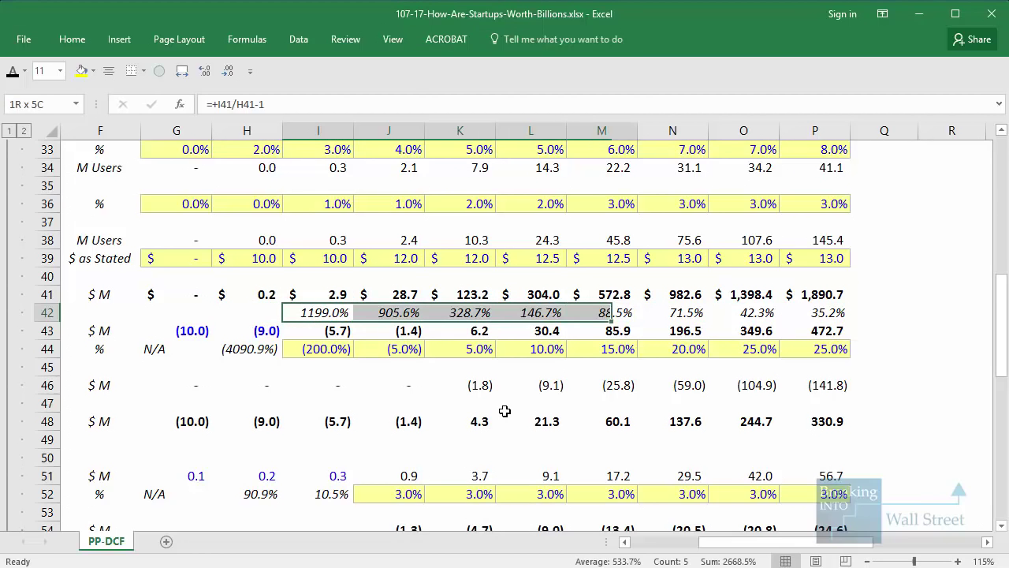
pyautogui.hotkey('shift', 'Right')
pyautogui.hotkey('shift', 'Right')
pyautogui.hotkey('shift', 'Right')
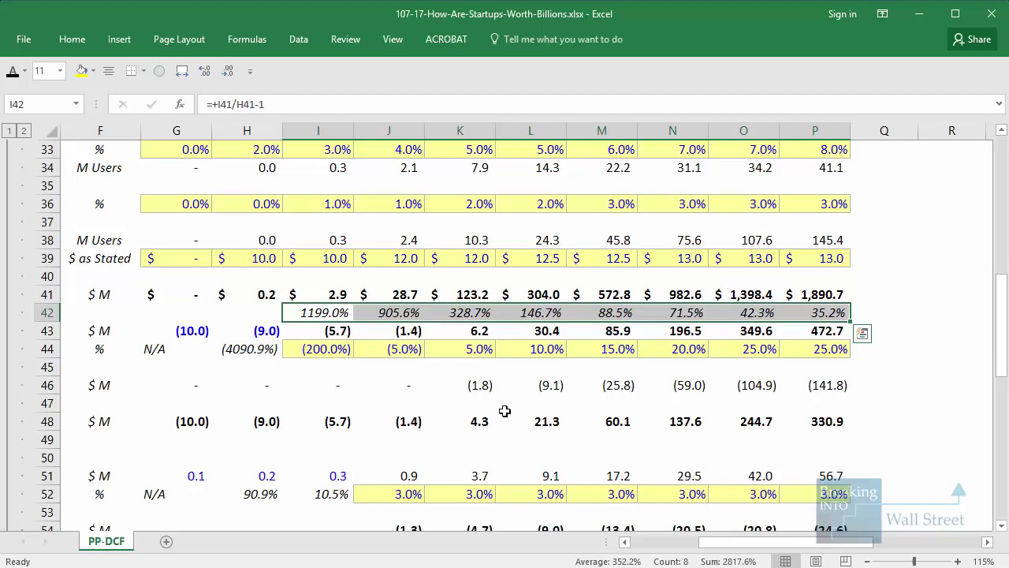
pyautogui.scroll(2, 505, 410)
pyautogui.press('Delete')
# Step: Select Pied Piper's Operating Income and Operating Margin figures for Years 1 to 10
pyautogui.moveTo(786, 542); pyautogui.dragTo(698, 559)
pyautogui.click(438, 478)
pyautogui.moveTo(354, 440); pyautogui.dragTo(837, 465)
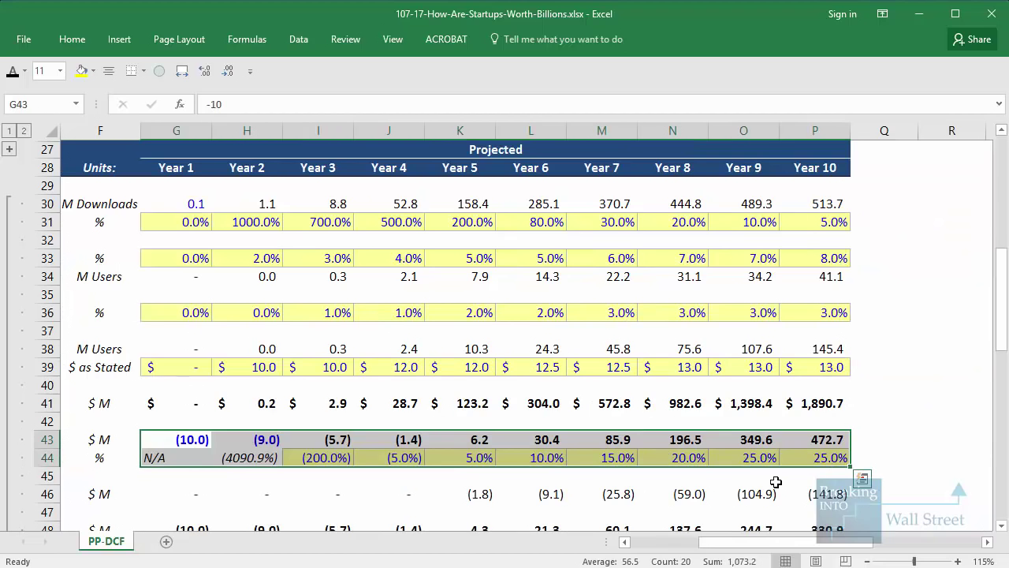
# Step: Select the block from the D&A percentages through the Capital Expenditures percentages for Years 4 to 10
pyautogui.moveTo(796, 543); pyautogui.dragTo(631, 543)
pyautogui.scroll(-5, 678, 331)
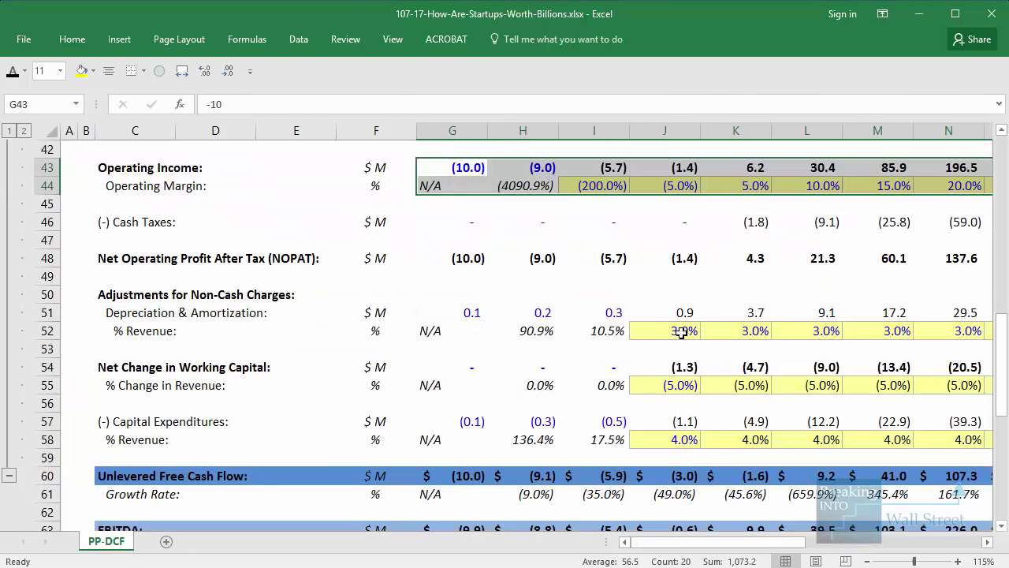
pyautogui.moveTo(678, 331); pyautogui.dragTo(896, 442)
pyautogui.scroll(-1, 897, 442)
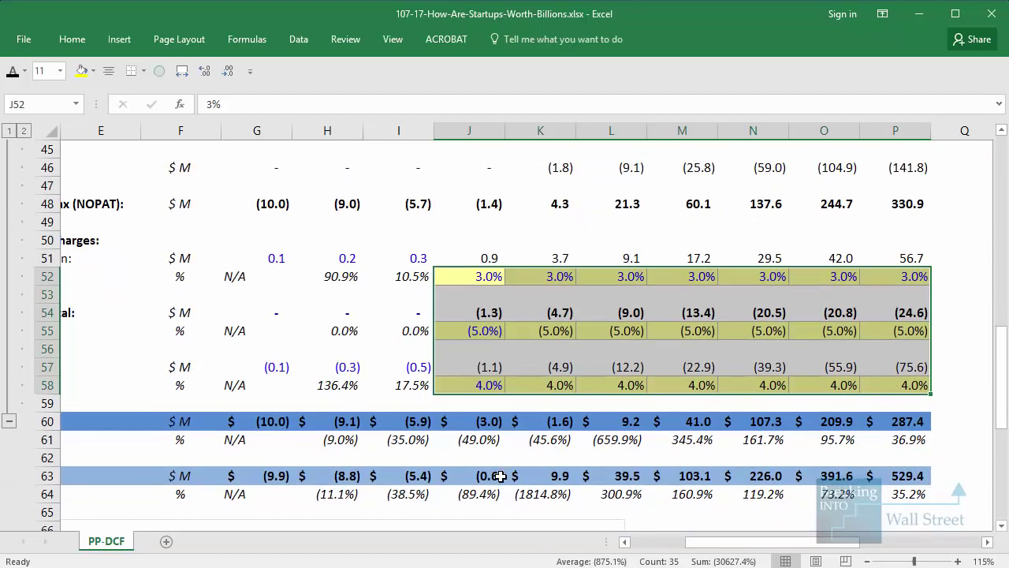
# Step: Mark the Unlevered Free Cash Flow and growth rate rows with a temporary box, then box only their Year 10 figures
pyautogui.moveTo(796, 546); pyautogui.dragTo(740, 545)
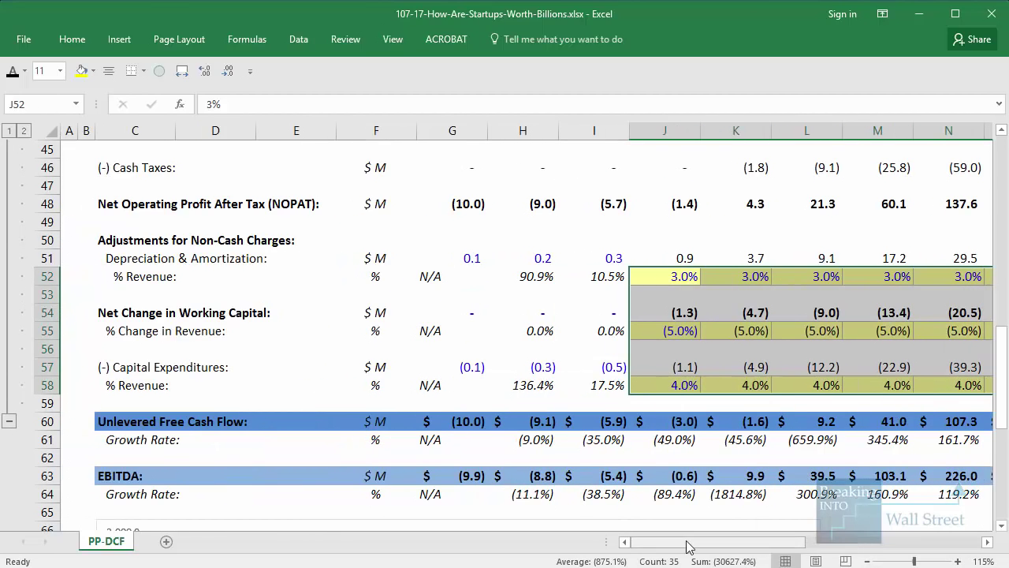
pyautogui.moveTo(81, 408)
pyautogui.mouseDown()
pyautogui.moveTo(230, 426)
pyautogui.moveTo(888, 452)
pyautogui.mouseUp()
pyautogui.press('Escape')
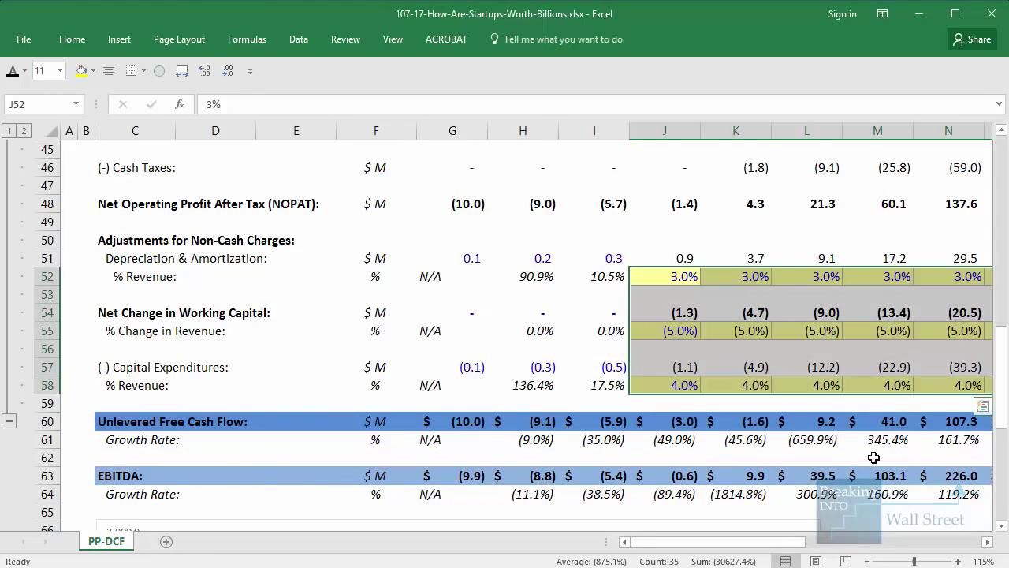
pyautogui.moveTo(819, 421); pyautogui.dragTo(917, 428)
pyautogui.click(918, 457)
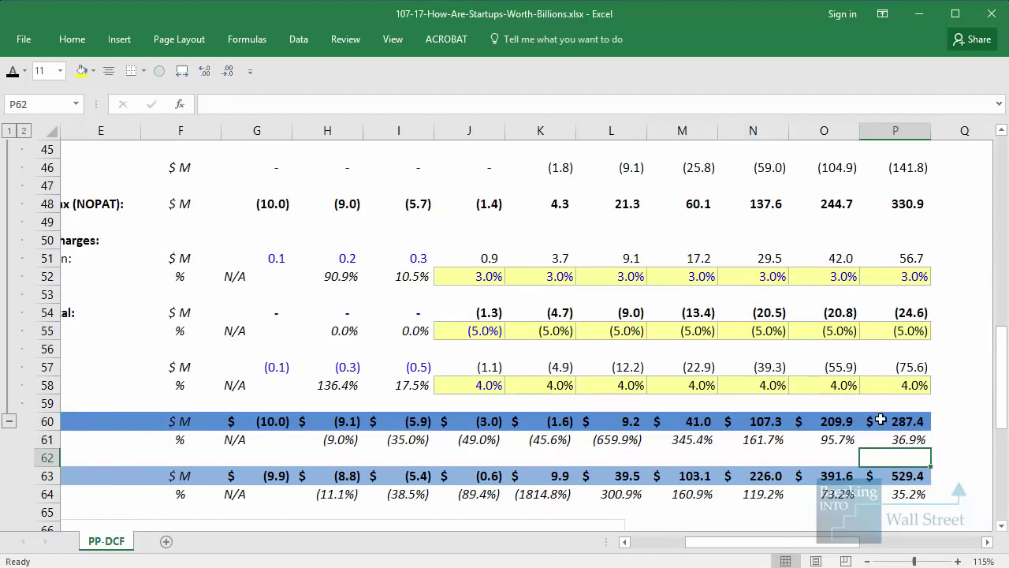
pyautogui.moveTo(859, 403); pyautogui.dragTo(964, 449)
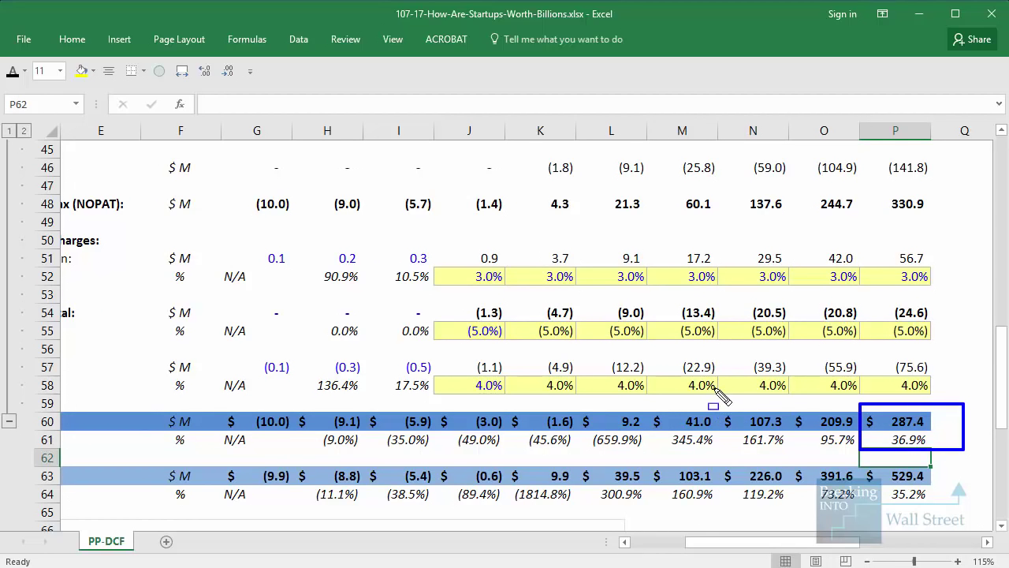
# Step: Return to the DCF assumptions and terminal value output, and mark the Discount Rate (WACC) row with a temporary box
pyautogui.scroll(3, 725, 394)
pyautogui.scroll(3, 723, 387)
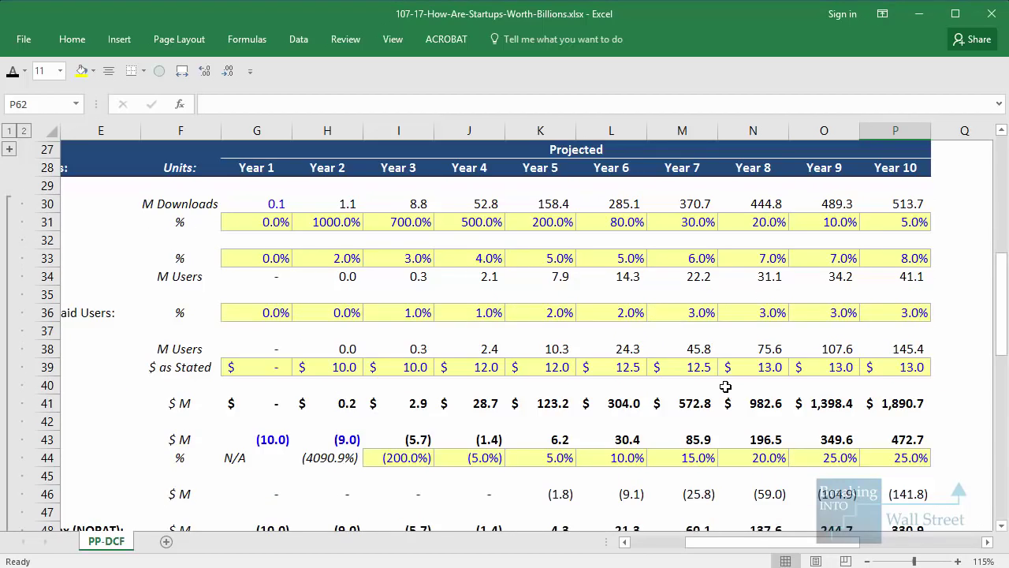
pyautogui.scroll(1, 709, 406)
pyautogui.scroll(6, 710, 408)
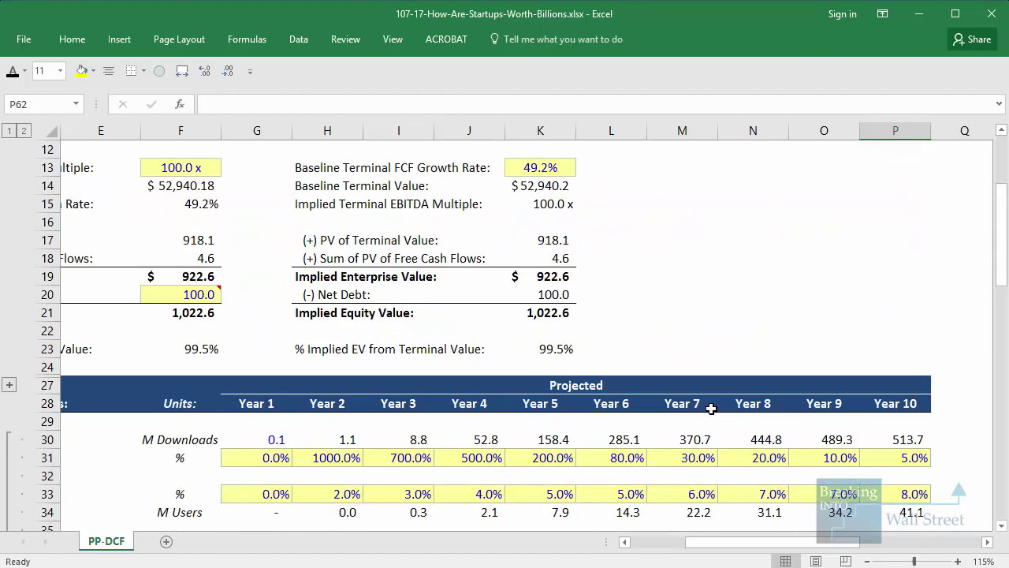
pyautogui.click(542, 423)
pyautogui.moveTo(619, 439); pyautogui.dragTo(157, 439)
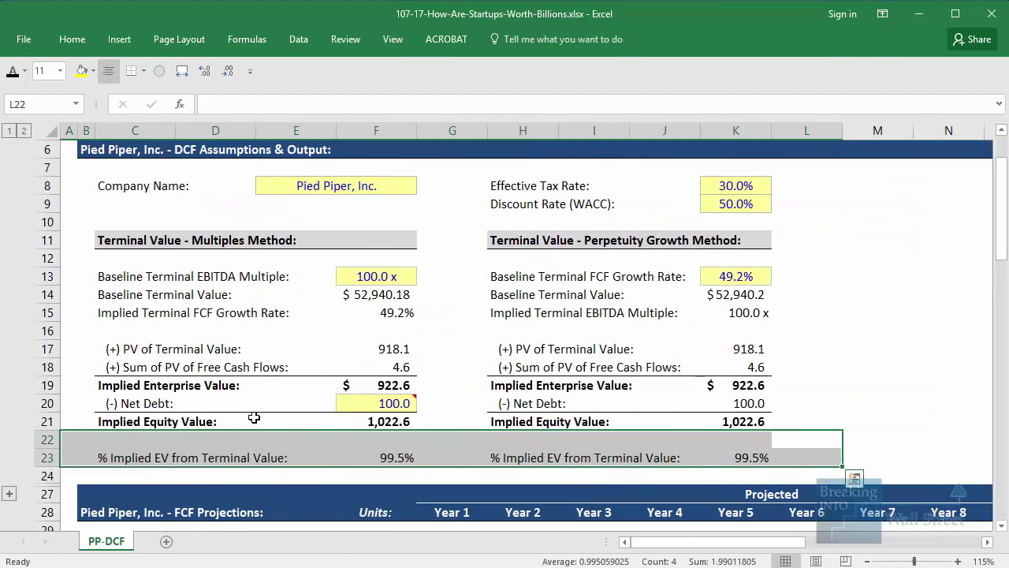
pyautogui.click(379, 338)
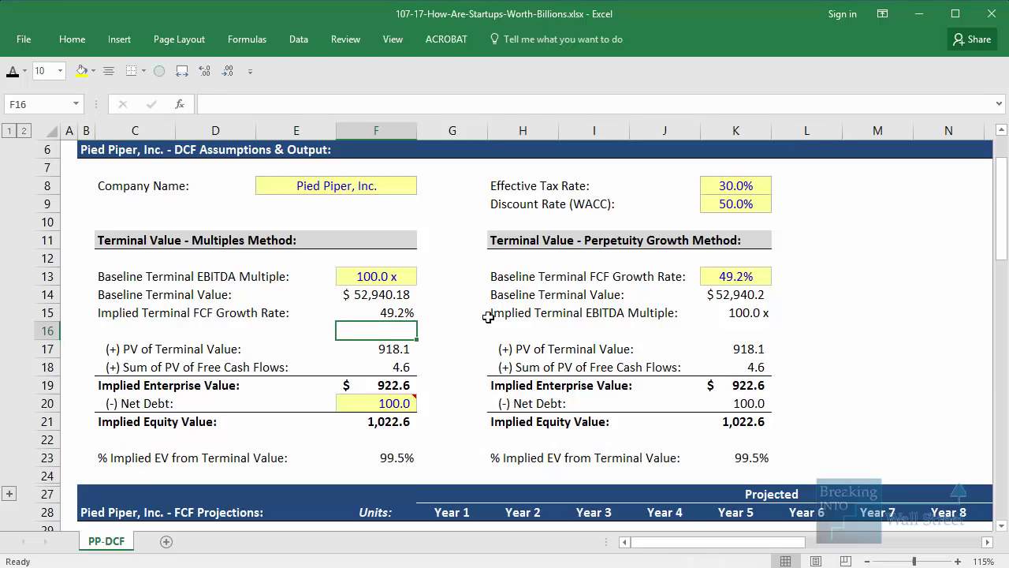
pyautogui.click(450, 385)
pyautogui.moveTo(616, 209); pyautogui.dragTo(801, 215)
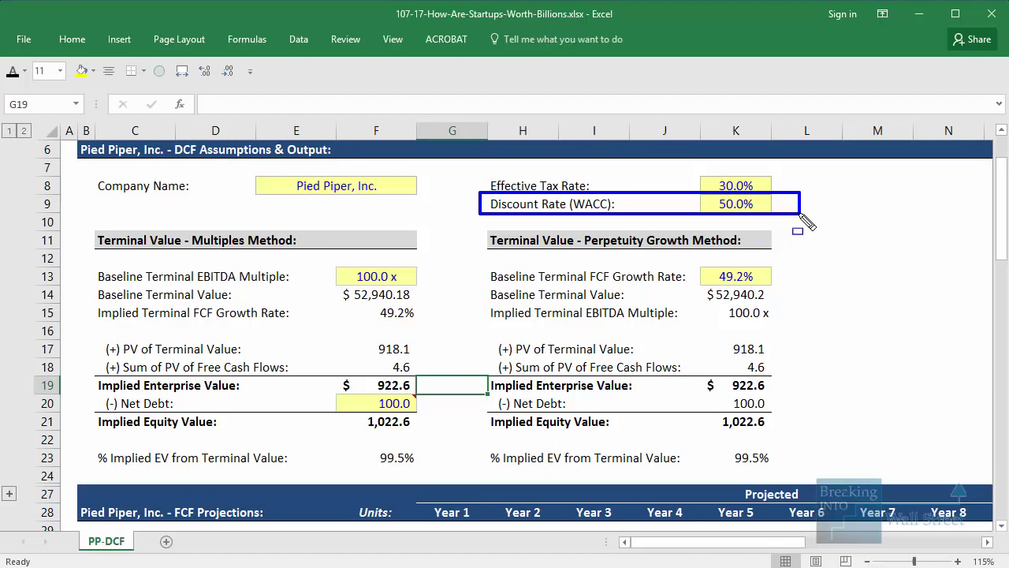
# Step: Select the App Downloads growth rates for Years 2 to 10, and box the Year 10 downloads and growth rate
pyautogui.scroll(-5, 779, 284)
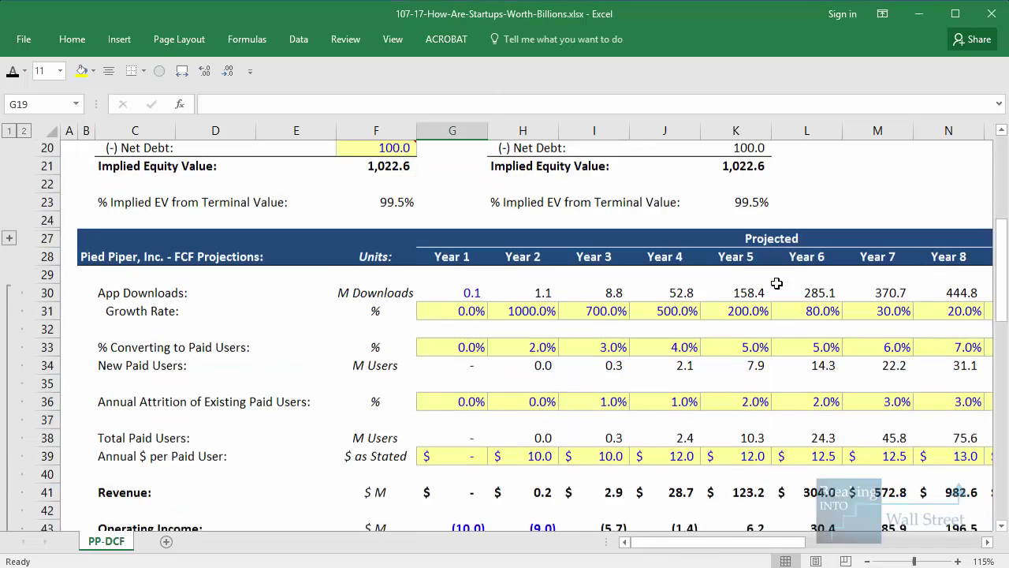
pyautogui.scroll(-1, 741, 288)
pyautogui.click(713, 292)
pyautogui.scroll(-2, 712, 293)
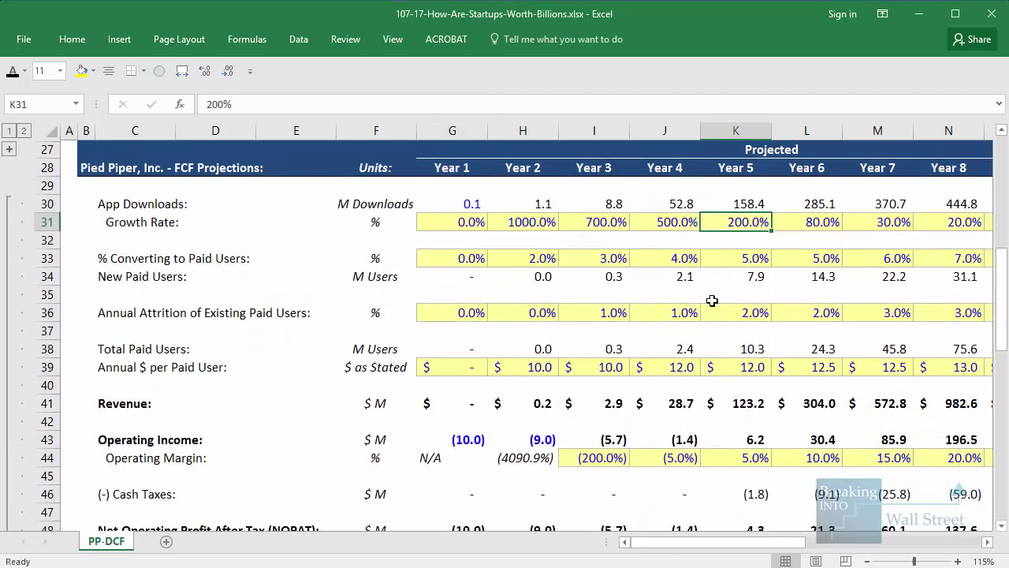
pyautogui.hotkey('shift', 'space')
pyautogui.hotkey('shift', 'Up')
pyautogui.press('Right')
pyautogui.press('Left')
pyautogui.press('Left')
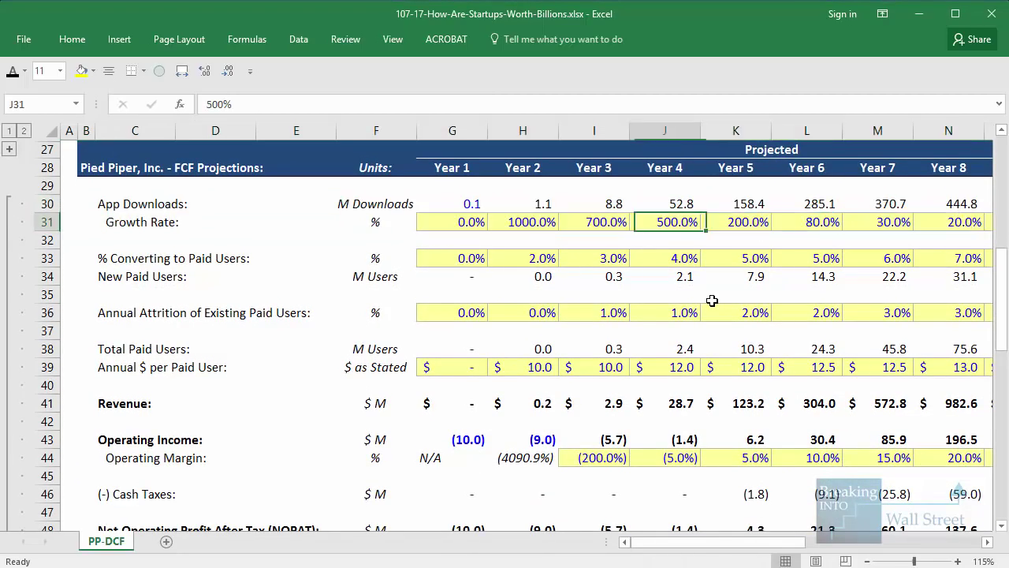
pyautogui.press('Left')
pyautogui.press('Left')
pyautogui.hotkey('shift', 'Right')
pyautogui.hotkey('shift', 'Right')
pyautogui.hotkey('shift', 'Right')
pyautogui.hotkey('shift', 'Right')
pyautogui.hotkey('shift', 'Right')
pyautogui.hotkey('shift', 'Right')
pyautogui.hotkey('shift', 'Right')
pyautogui.hotkey('shift', 'Right')
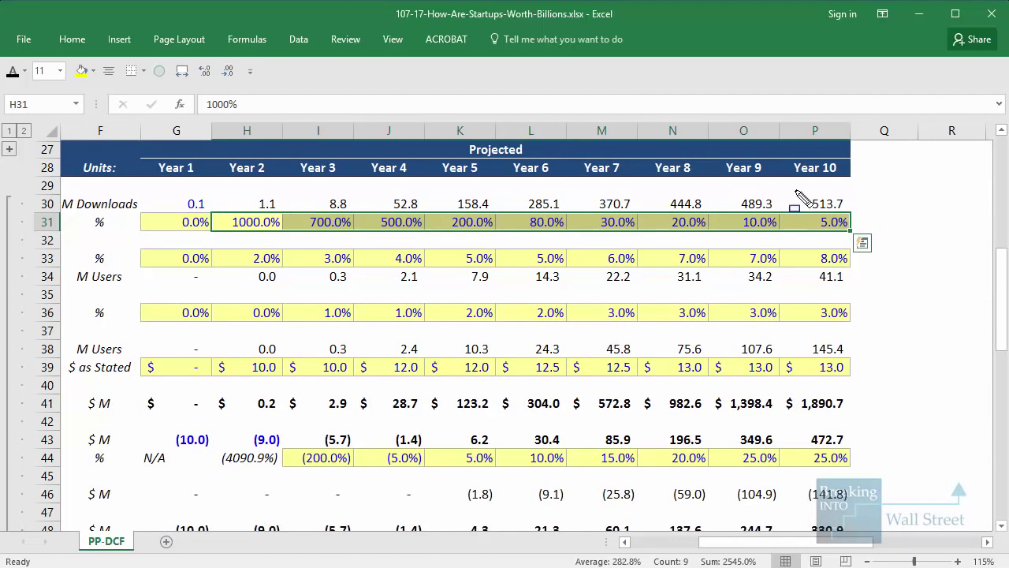
pyautogui.moveTo(779, 185); pyautogui.dragTo(894, 221)
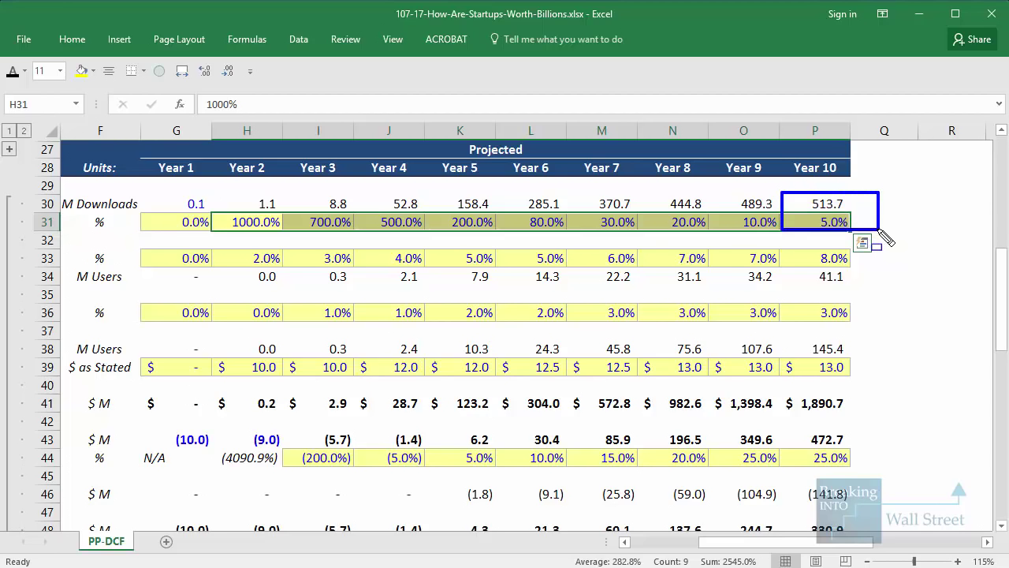
# Step: Select the paid user conversion rates and New Paid Users for Years 5 to 10, and the entire Annual Attrition row
pyautogui.moveTo(478, 260); pyautogui.dragTo(802, 282)
pyautogui.moveTo(844, 541); pyautogui.dragTo(808, 556)
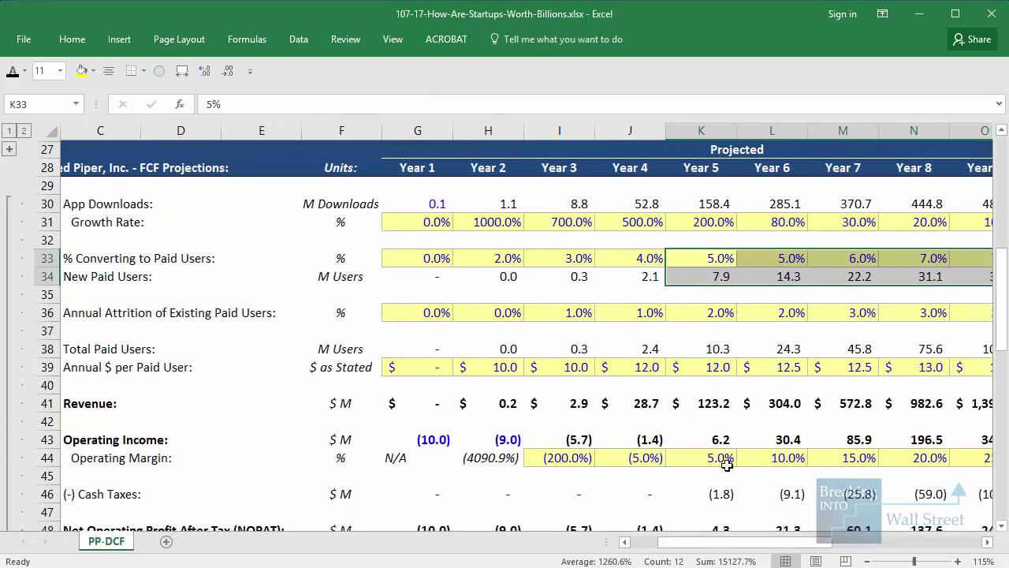
pyautogui.click(631, 315)
pyautogui.hotkey('shift', 'space')
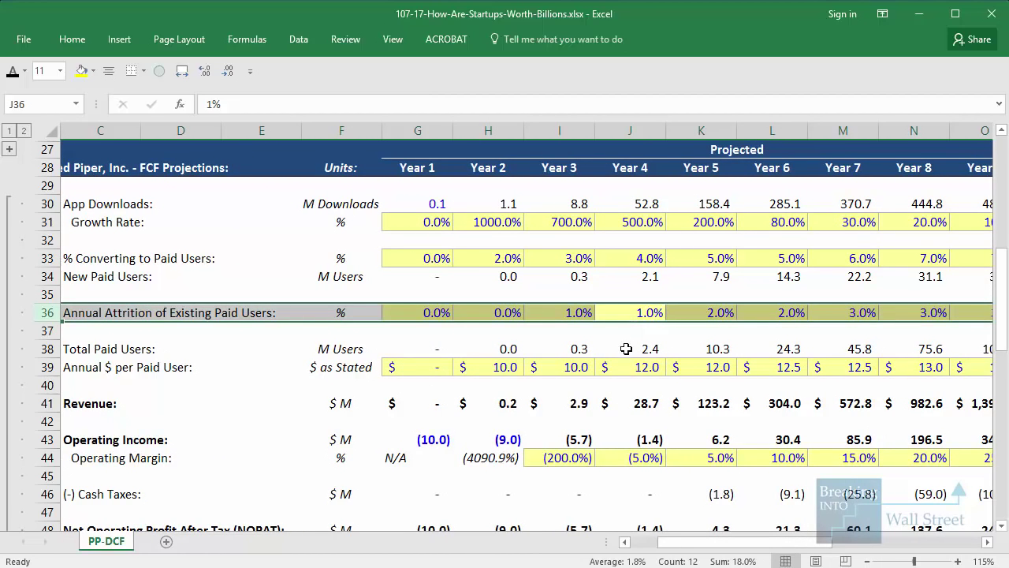
# Step: Select Total Paid Users and Annual $ per Paid User for Years 4 to 10, and inspect the Year 2 Revenue formula
pyautogui.moveTo(628, 349); pyautogui.dragTo(912, 367)
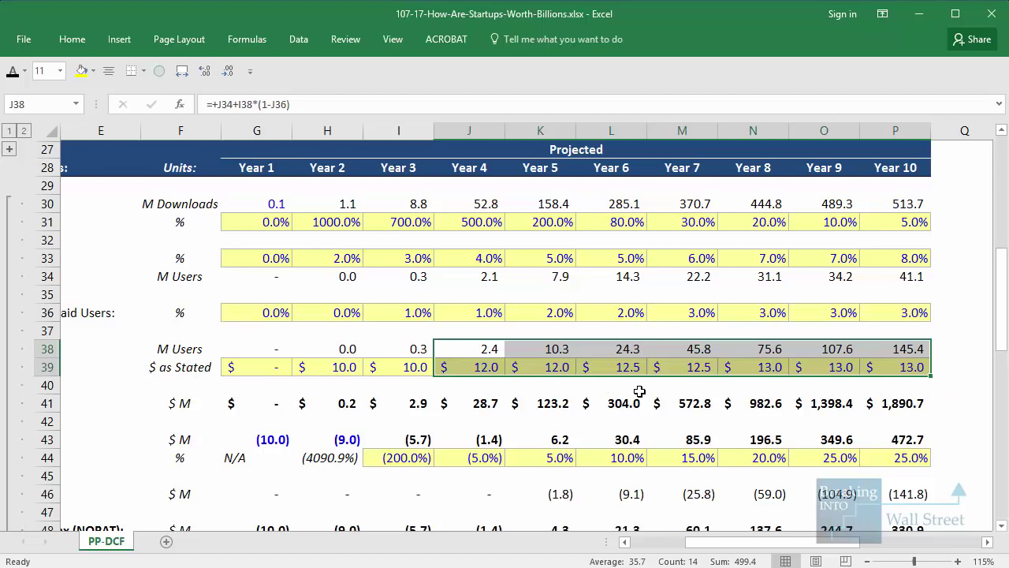
pyautogui.moveTo(758, 541); pyautogui.dragTo(701, 541)
pyautogui.click(551, 409)
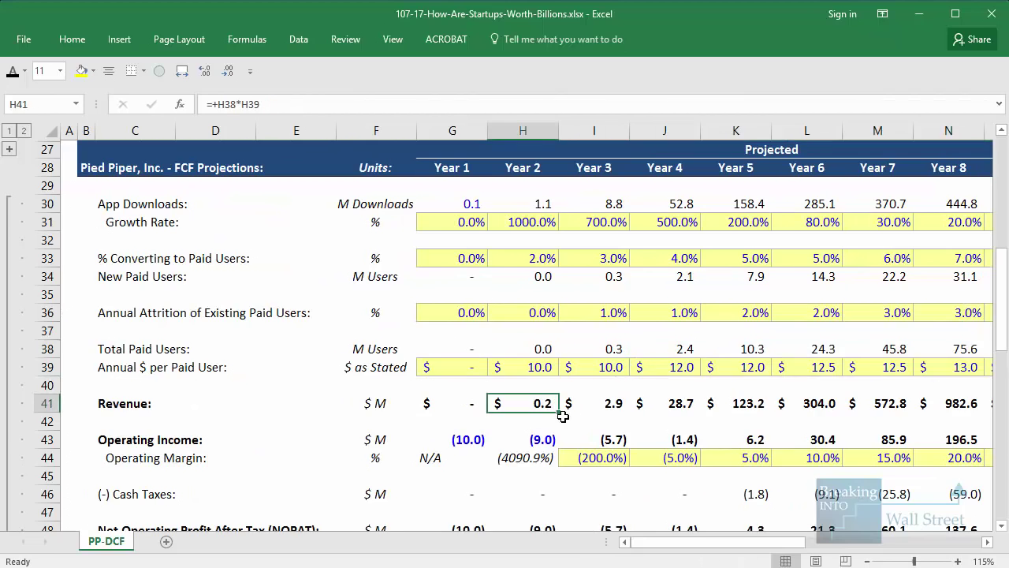
# Step: Mark the discount rate value in the DCF assumptions with a temporary box, and clear the marking
pyautogui.scroll(8, 556, 411)
pyautogui.moveTo(686, 248); pyautogui.dragTo(792, 272)
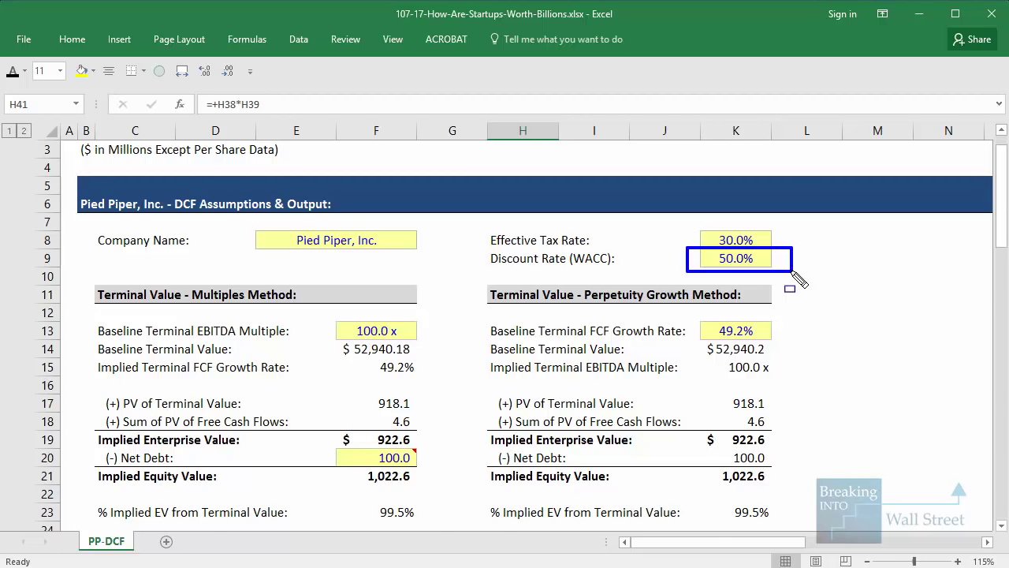
pyautogui.scroll(-1, 479, 394)
pyautogui.click(479, 399)
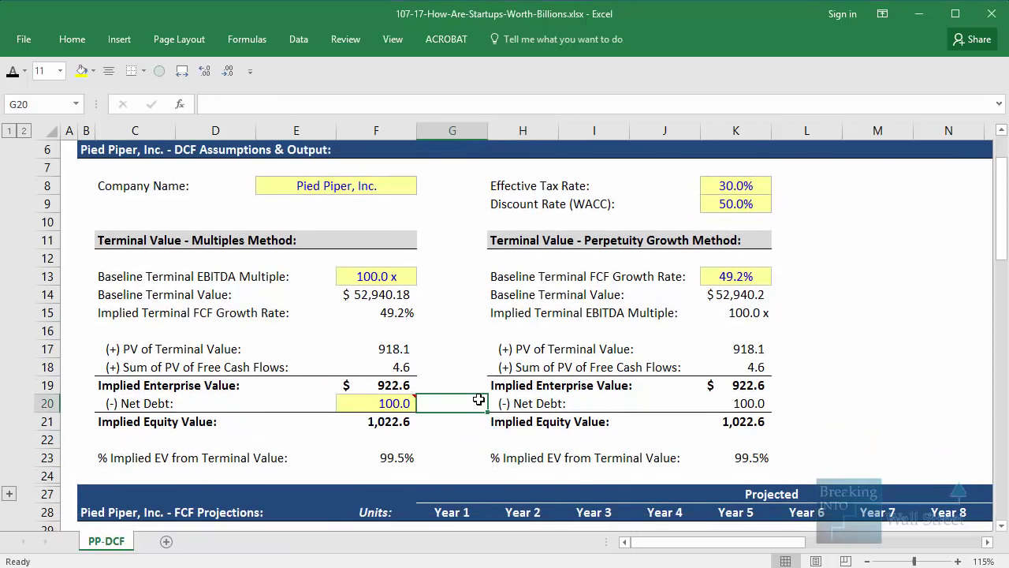
# Step: Mark the Baseline Terminal EBITDA Multiple and Baseline Terminal FCF Growth Rate with temporary boxes, mark the multiple again, and clear the markings
pyautogui.scroll(-1, 479, 400)
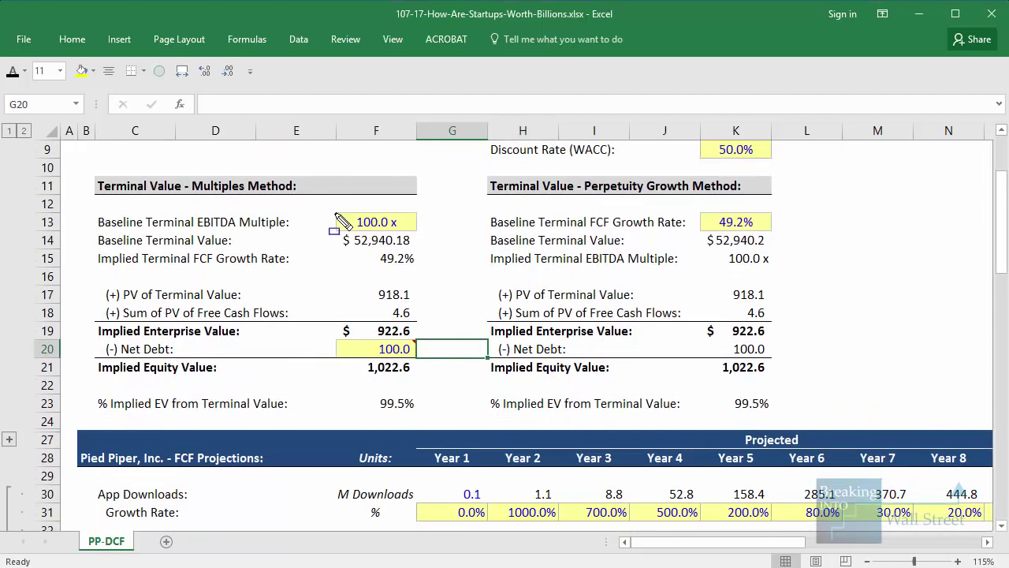
pyautogui.moveTo(326, 207); pyautogui.dragTo(439, 232)
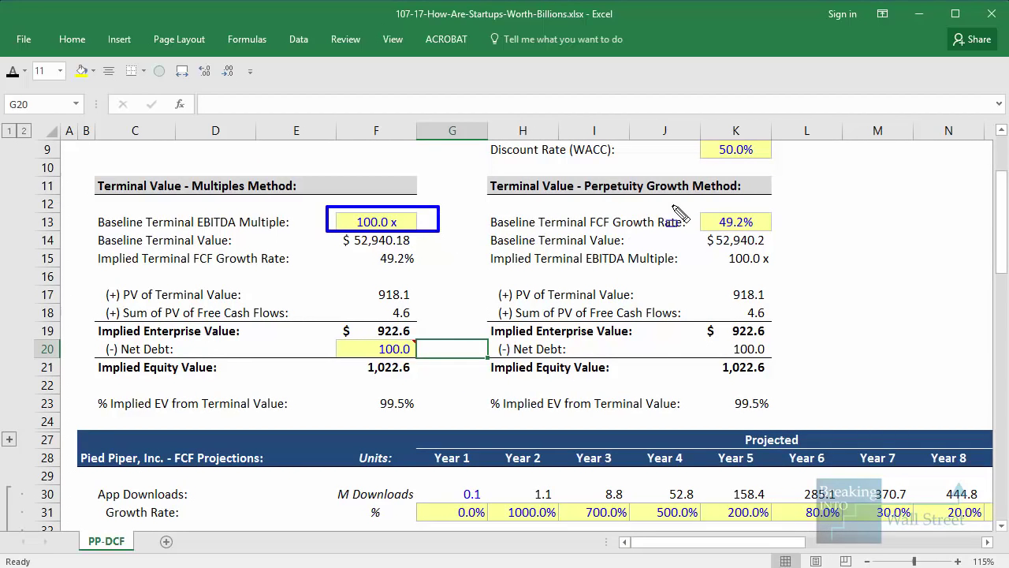
pyautogui.moveTo(700, 198); pyautogui.dragTo(785, 235)
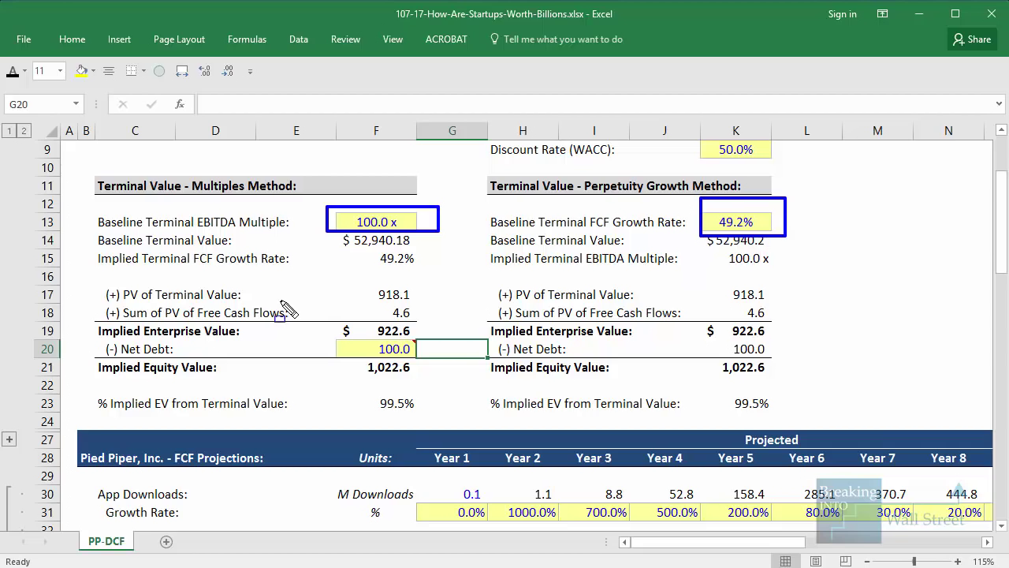
pyautogui.press('Escape')
pyautogui.moveTo(334, 208)
pyautogui.mouseDown()
pyautogui.moveTo(356, 226)
pyautogui.moveTo(437, 234)
pyautogui.mouseUp()
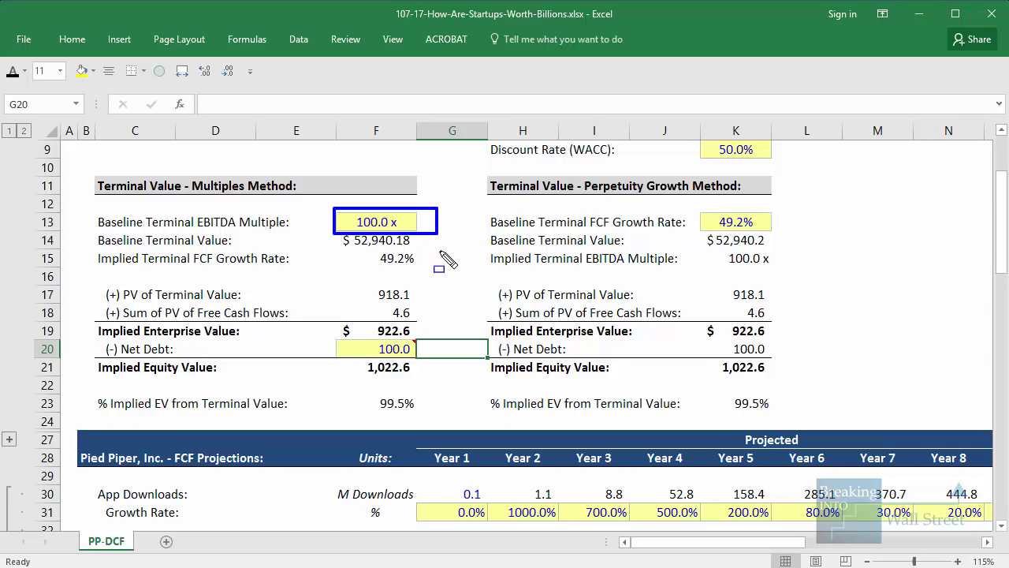
pyautogui.press('Escape')
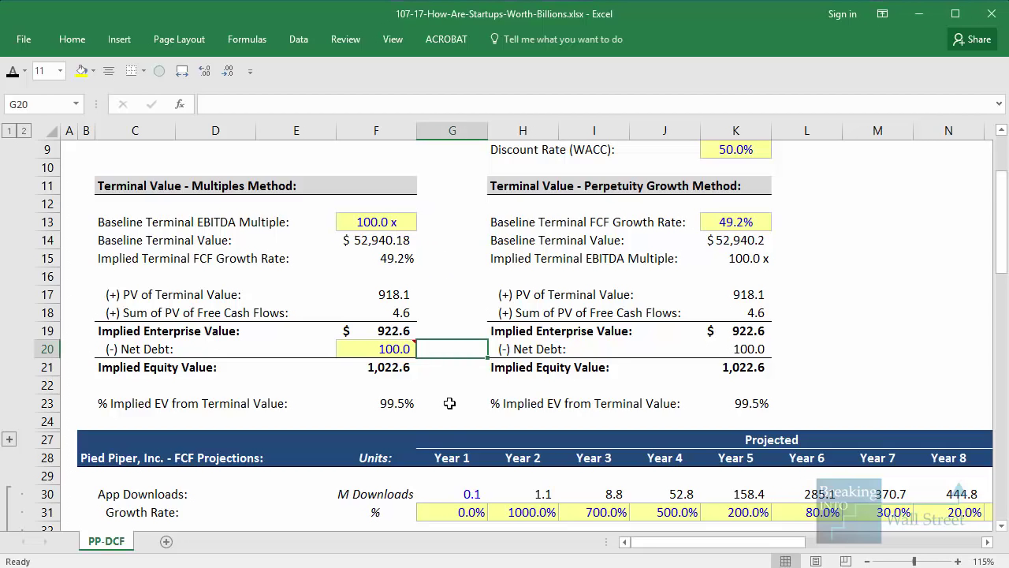
# Step: Select the Multiples Method's PV of Terminal Value, and temporarily box the Year 1 projections and the Implied Equity Value
pyautogui.scroll(-1, 450, 406)
pyautogui.click(394, 241)
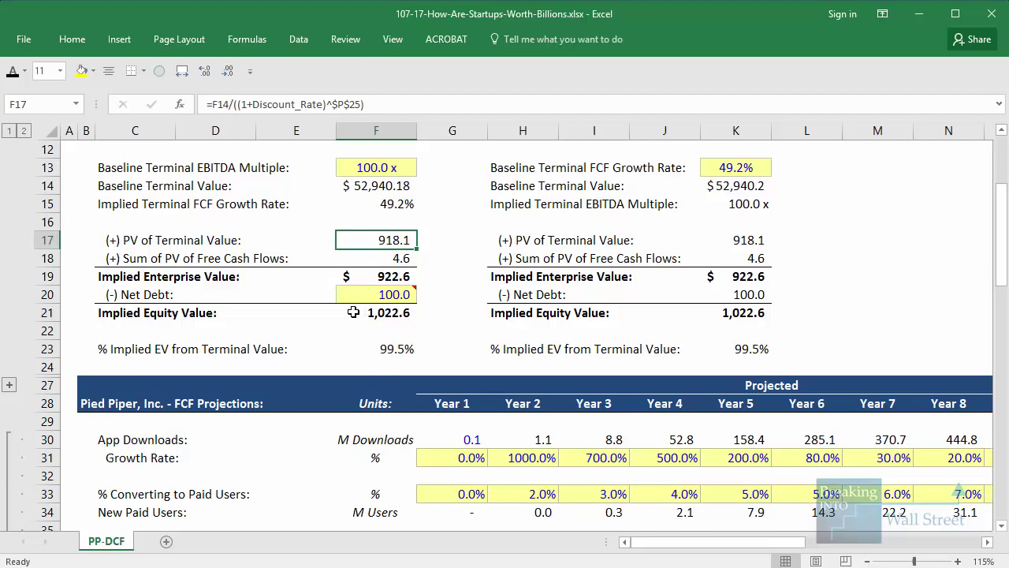
pyautogui.scroll(-2, 418, 366)
pyautogui.moveTo(409, 270)
pyautogui.mouseDown()
pyautogui.moveTo(490, 473)
pyautogui.moveTo(491, 536)
pyautogui.moveTo(490, 520)
pyautogui.mouseUp()
pyautogui.moveTo(350, 193)
pyautogui.mouseDown()
pyautogui.moveTo(440, 237)
pyautogui.moveTo(434, 230)
pyautogui.mouseUp()
pyautogui.press('Escape')
pyautogui.scroll(2, 429, 236)
# Step: Open the Multiples Method's Sum of PV of Free Cash Flows formula, and temporarily box Unlevered Free Cash Flow for Years 6 to 10
pyautogui.click(394, 260)
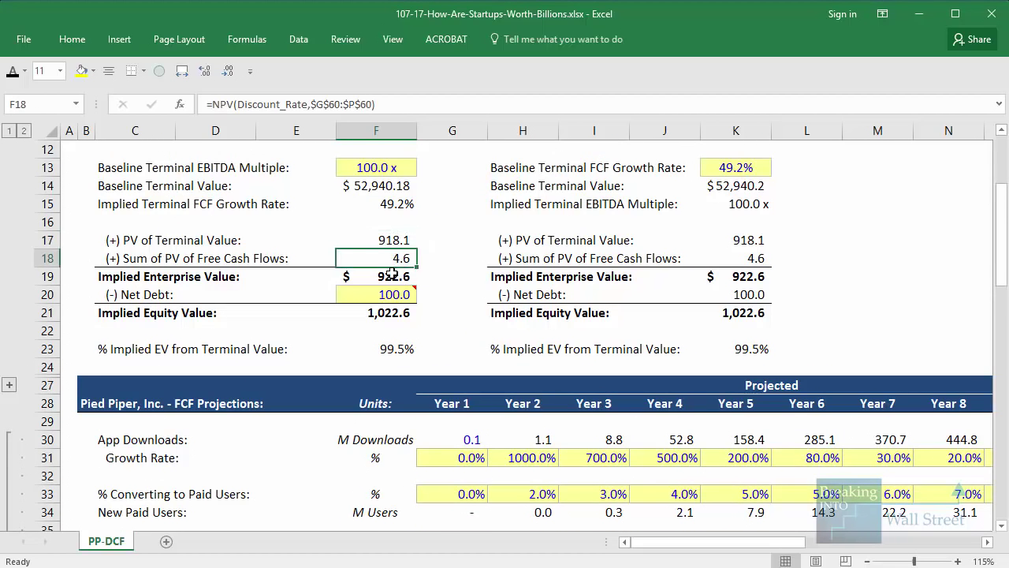
pyautogui.press('F2')
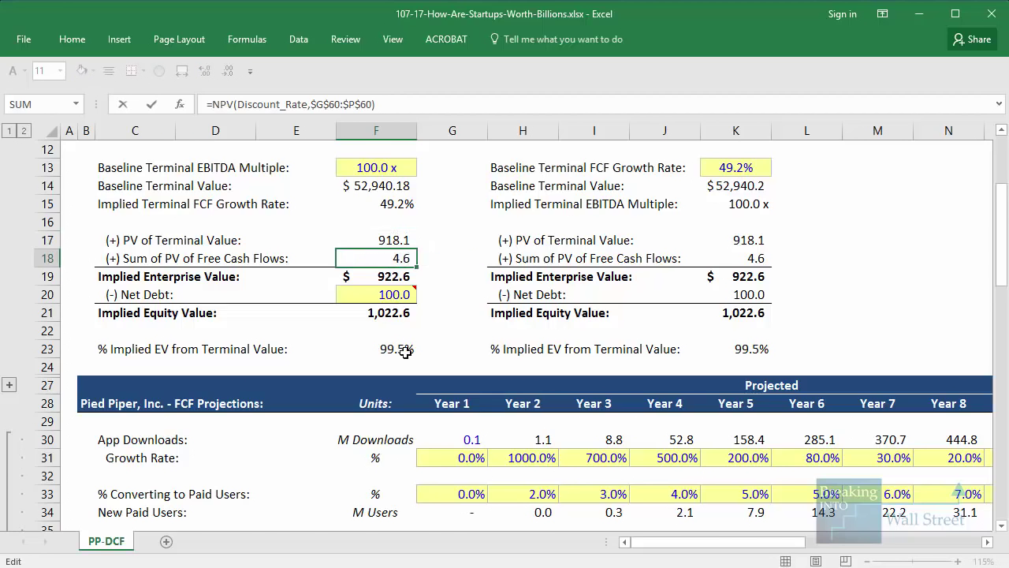
pyautogui.scroll(-10, 552, 394)
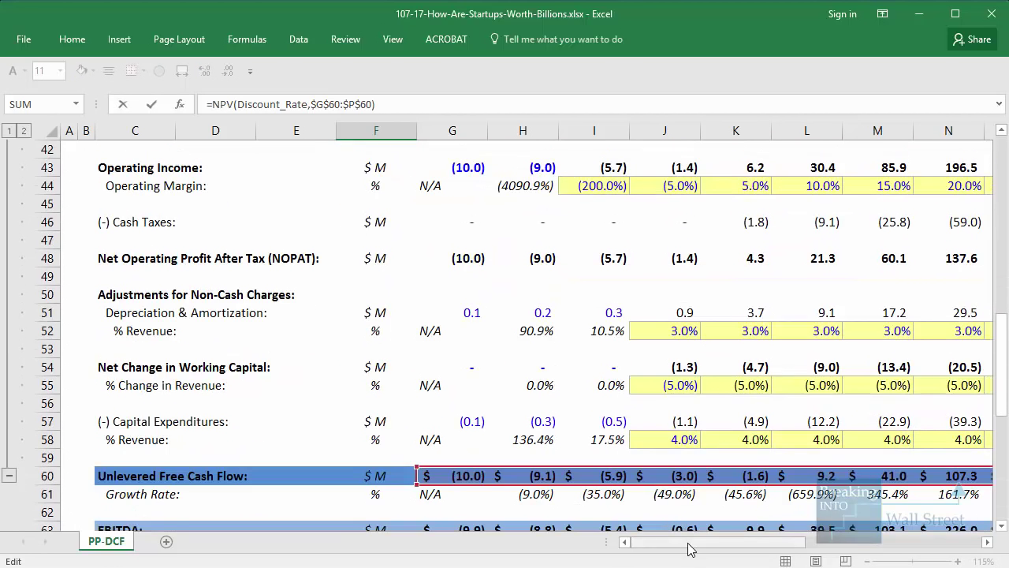
pyautogui.moveTo(744, 544); pyautogui.dragTo(809, 547)
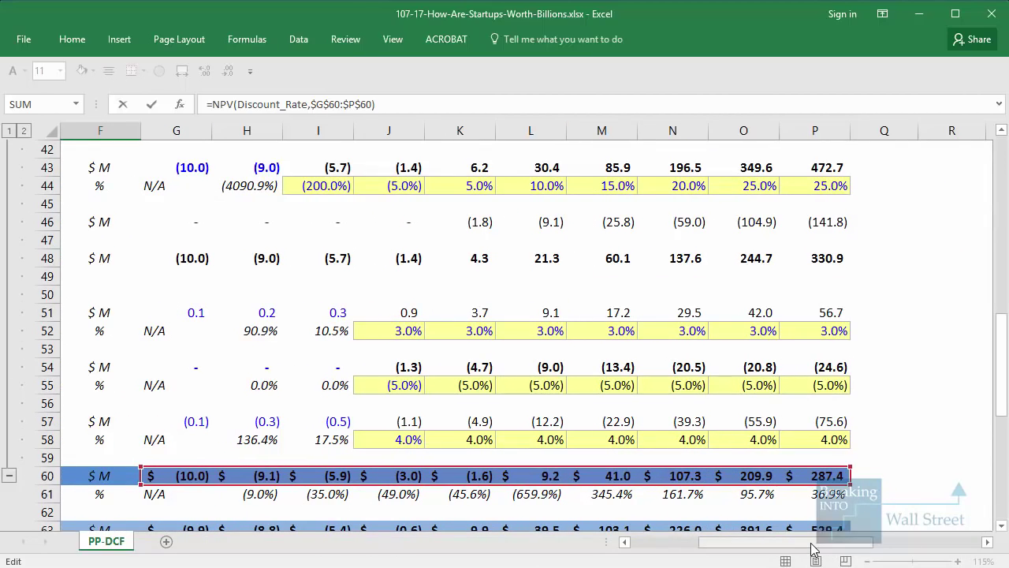
pyautogui.moveTo(520, 462)
pyautogui.mouseDown()
pyautogui.moveTo(852, 511)
pyautogui.moveTo(889, 505)
pyautogui.moveTo(887, 496)
pyautogui.mouseUp()
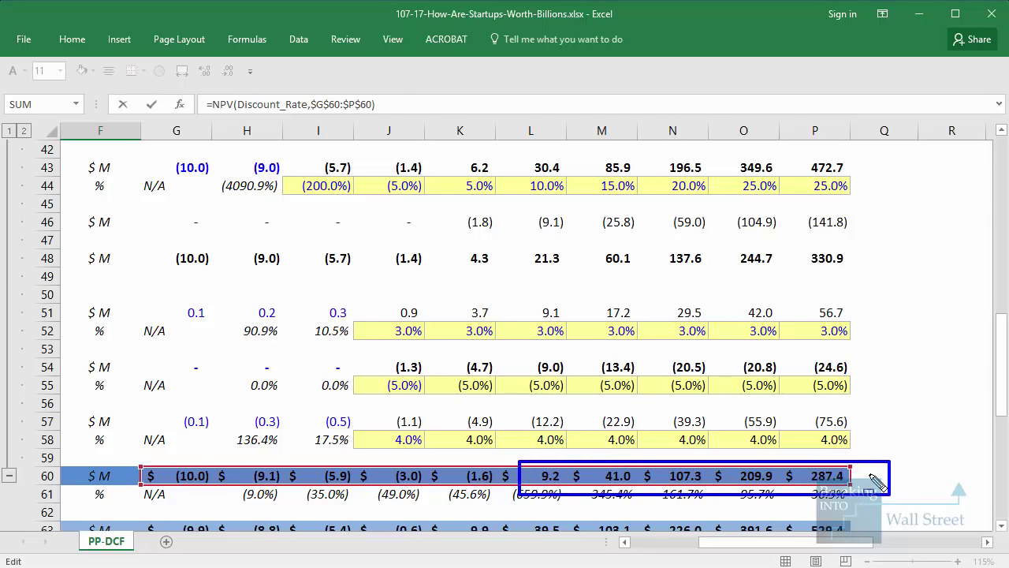
pyautogui.press('Escape')
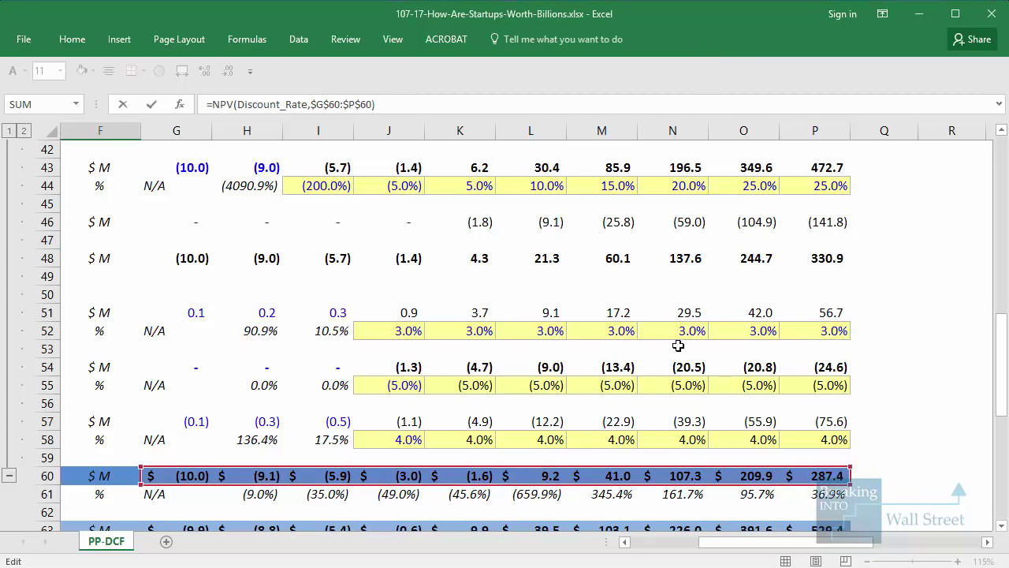
# Step: Temporarily box the Discount Rate (WACC) referenced by the open NPV formula, and leave the formula without editing it
pyautogui.scroll(12, 678, 345)
pyautogui.moveTo(416, 193); pyautogui.dragTo(510, 220)
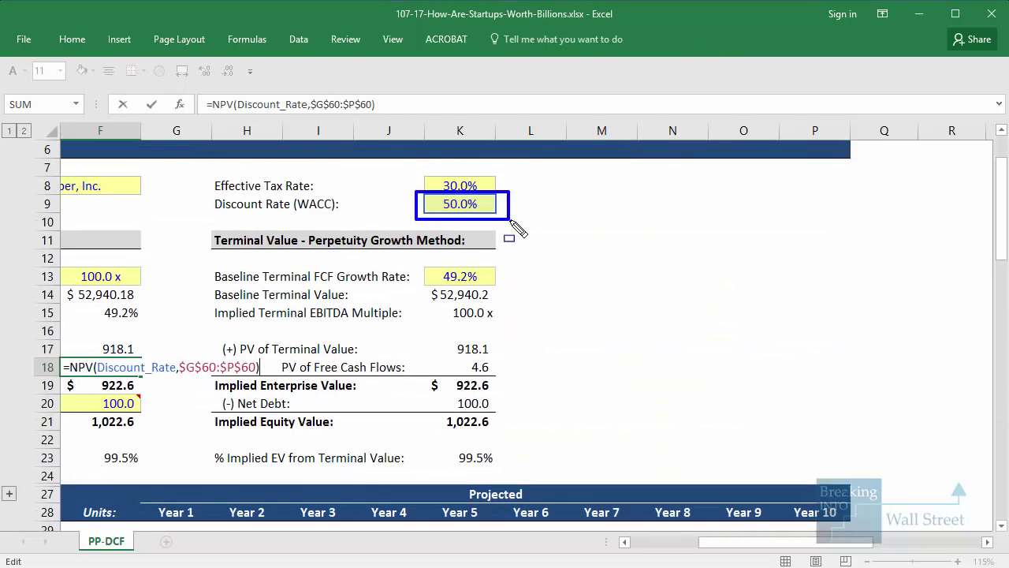
pyautogui.press('Escape')
pyautogui.press('Escape')
# Step: Box the PV of Terminal Value, the Implied Equity Value and the Baseline Terminal EBITDA Multiple in the Multiples Method section
pyautogui.moveTo(753, 542); pyautogui.dragTo(685, 543)
pyautogui.click(382, 348)
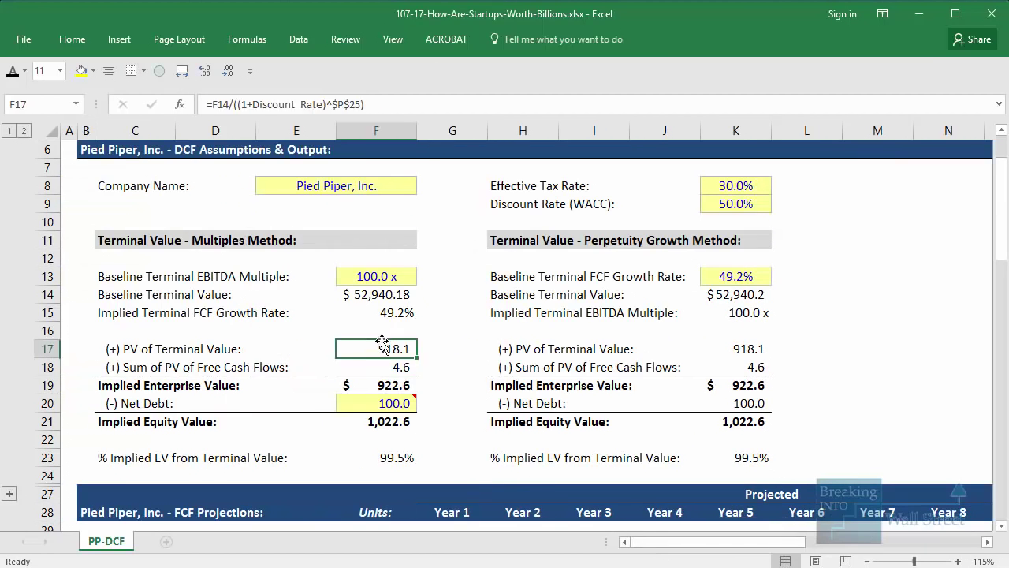
pyautogui.click(446, 383)
pyautogui.moveTo(351, 338); pyautogui.dragTo(434, 357)
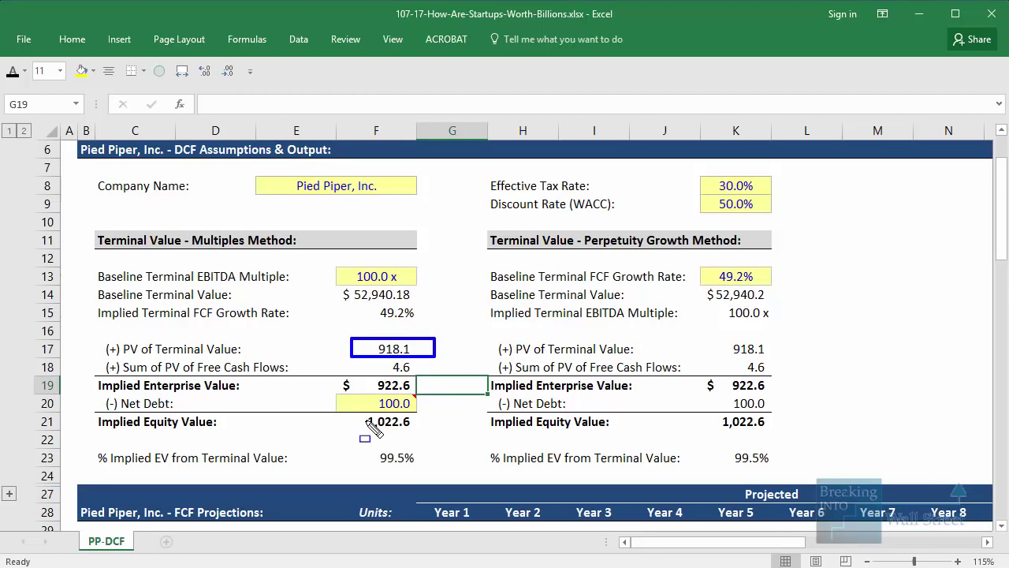
pyautogui.moveTo(348, 407); pyautogui.dragTo(436, 441)
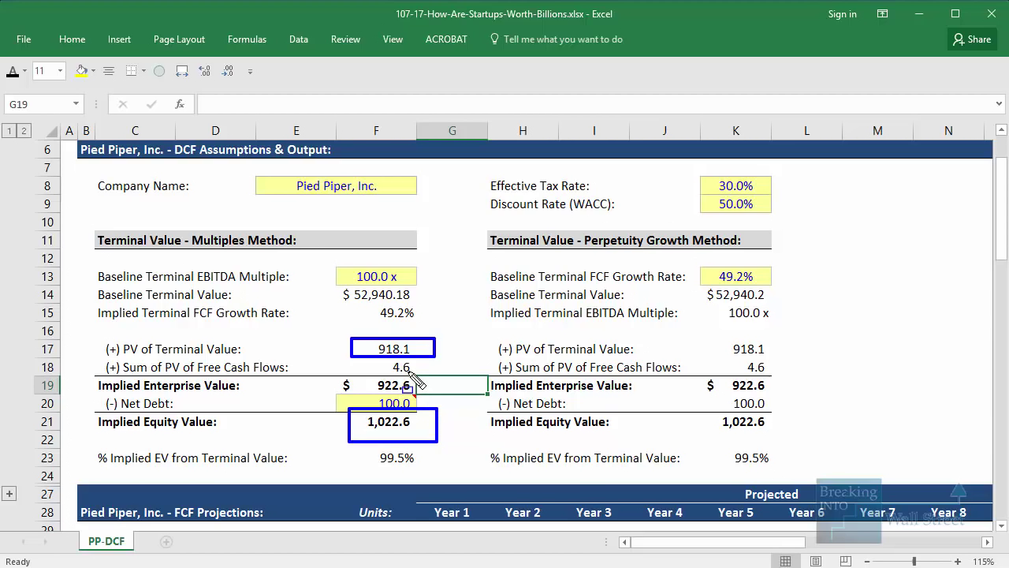
pyautogui.moveTo(328, 262); pyautogui.dragTo(436, 293)
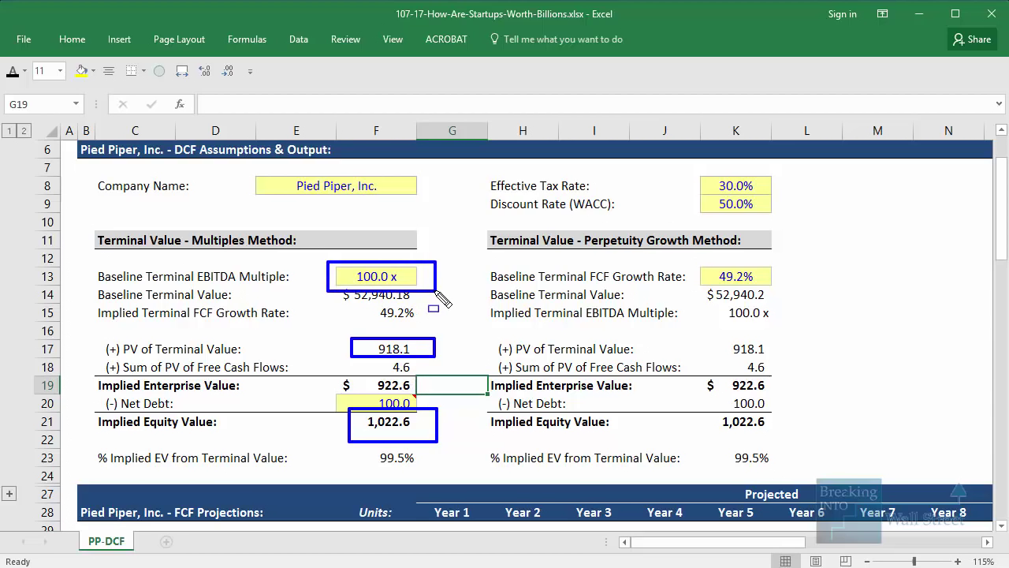